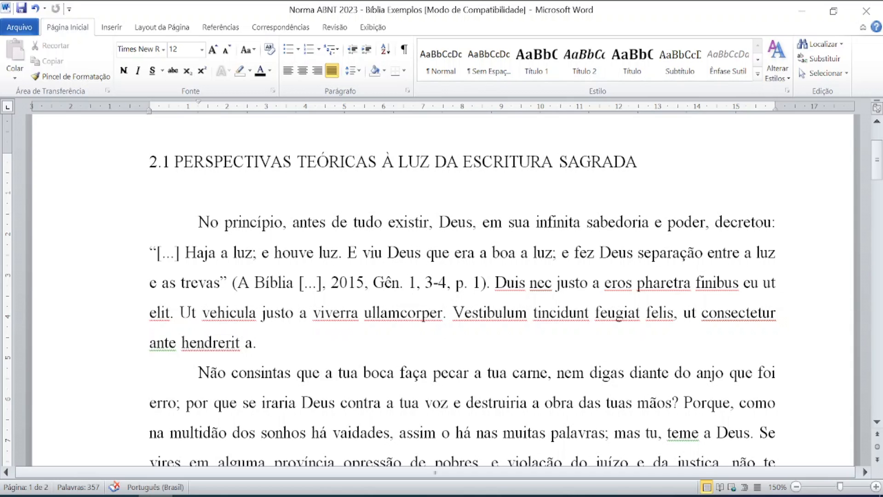
# Scroll down to page 2 to show the 'Exemplo da Norma ABNT' heading and the EXEMPLO 5 quote.
pyautogui.scroll(-2, 462, 290)
pyautogui.scroll(-10, 462, 289)
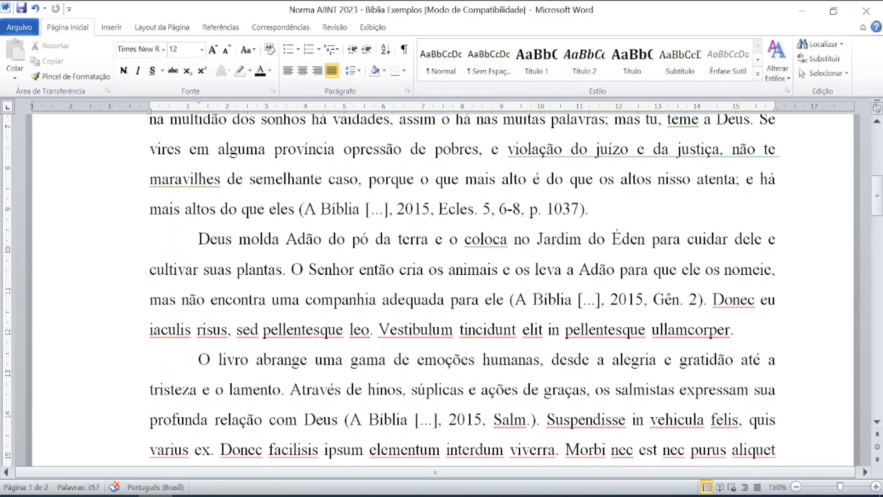
pyautogui.scroll(-6, 462, 290)
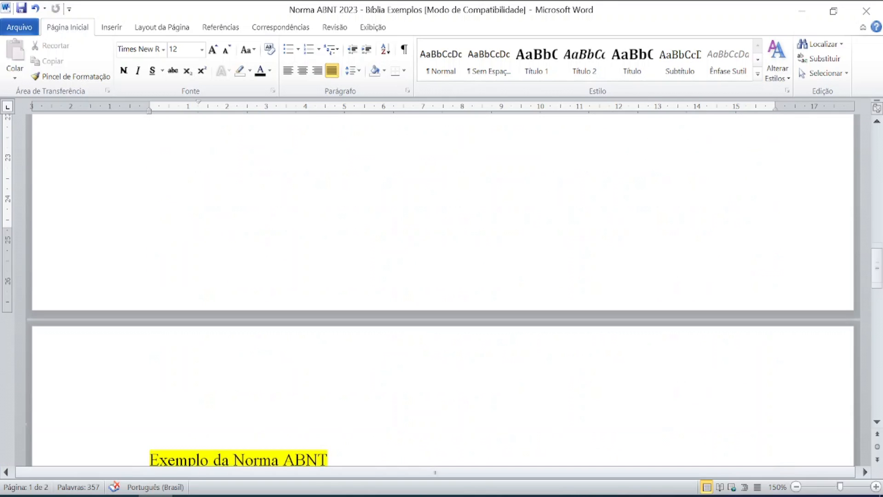
pyautogui.scroll(-1, 462, 290)
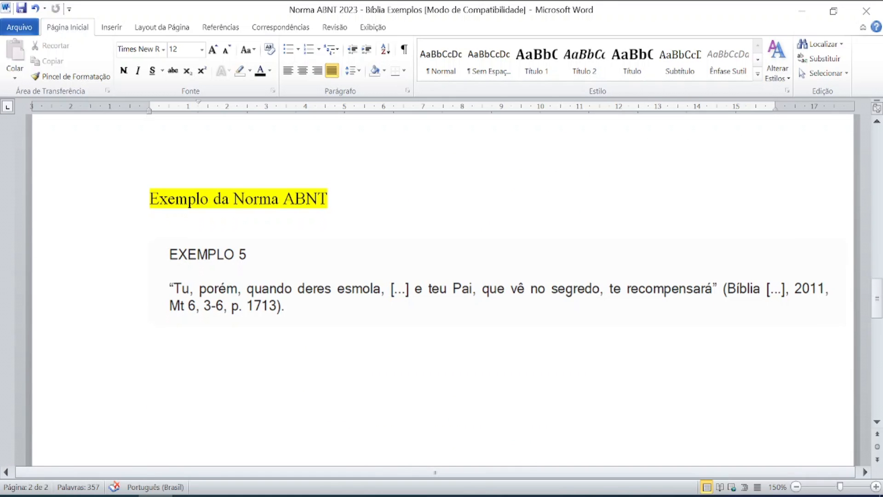
pyautogui.click(383, 327)
pyautogui.click(191, 496)
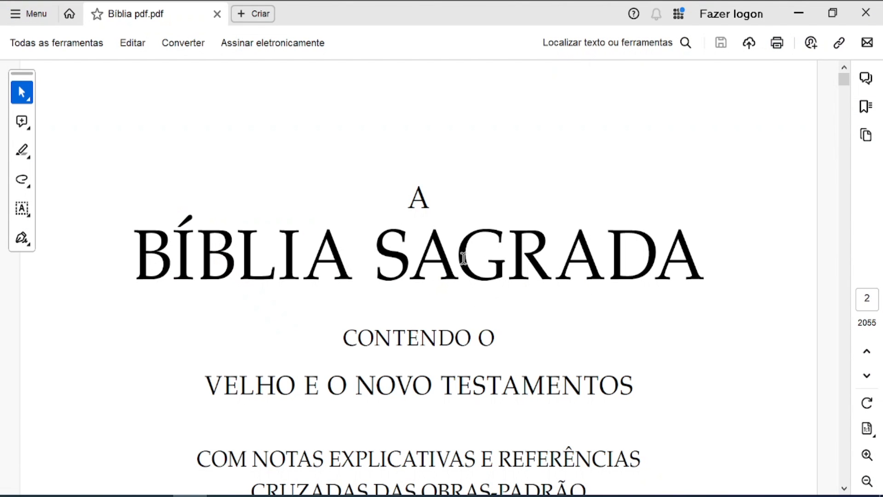
pyautogui.click(438, 263)
pyautogui.click(440, 273)
pyautogui.click(431, 277)
pyautogui.click(156, 495)
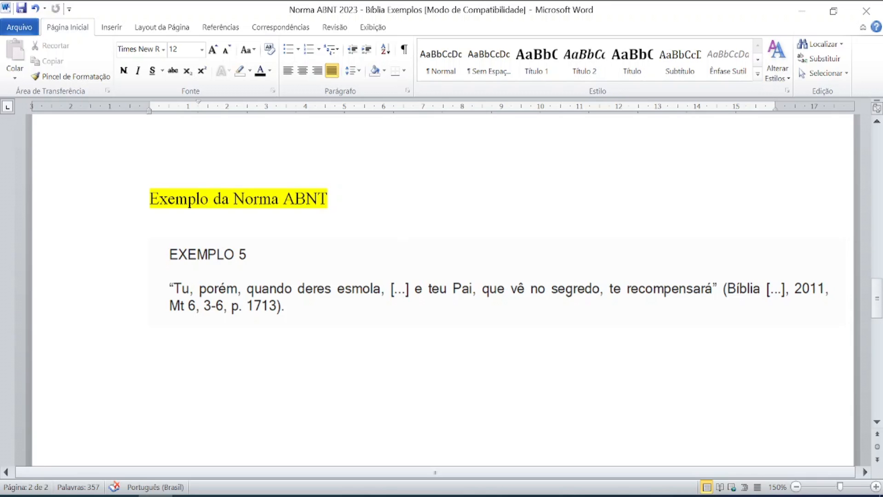
pyautogui.click(404, 288)
pyautogui.click(713, 284)
pyautogui.click(404, 293)
pyautogui.click(404, 293)
pyautogui.press('ctrl')
pyautogui.press('ctrl')
pyautogui.press('ctrl')
pyautogui.press('ctrl')
pyautogui.press('ctrl')
pyautogui.press('ctrl')
pyautogui.press('ctrl')
pyautogui.press('ctrl')
pyautogui.press('ctrl')
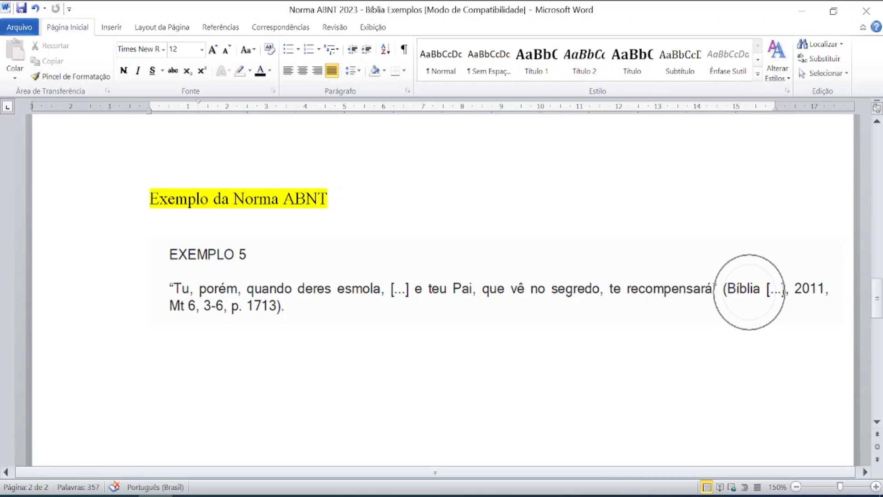
pyautogui.press('ctrl')
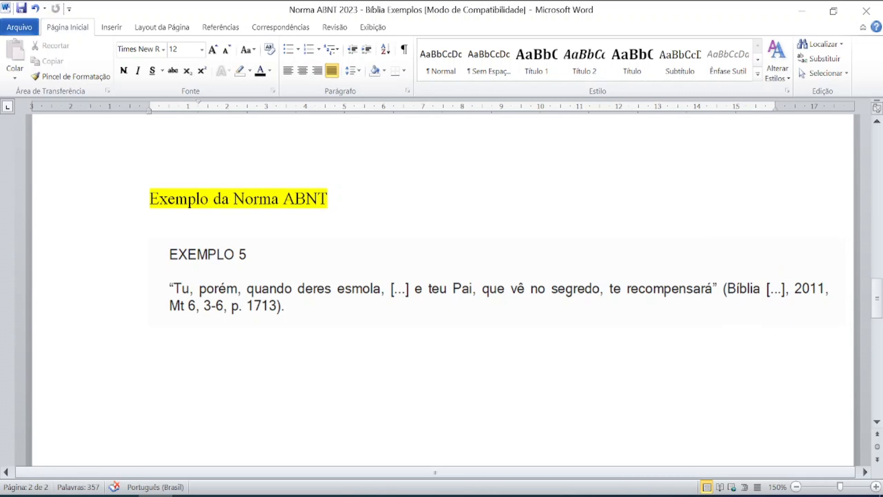
pyautogui.press('ctrl')
pyautogui.press('ctrl')
pyautogui.press('ctrl')
pyautogui.press('ctrl')
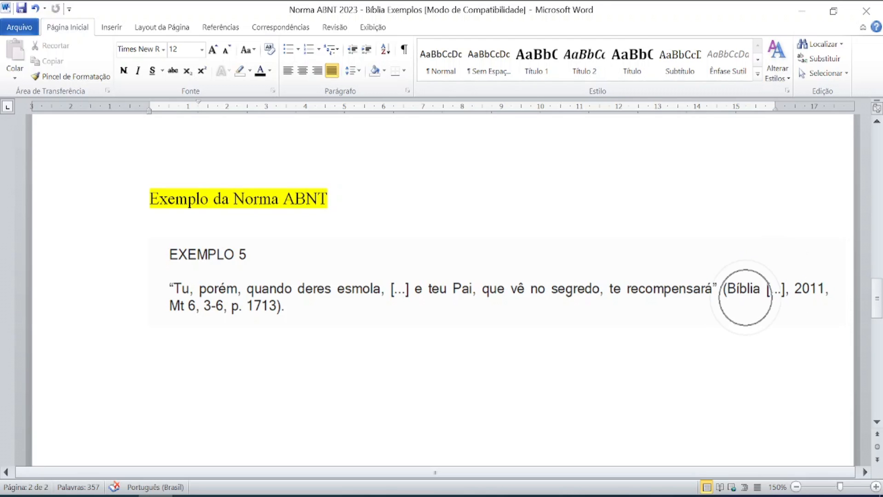
pyautogui.press('ctrl')
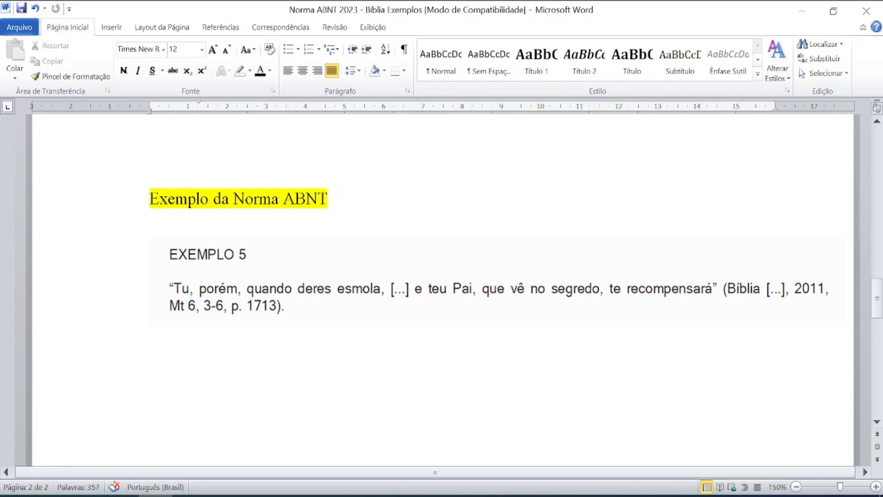
pyautogui.press('ctrl')
pyautogui.press('ctrl')
pyautogui.press('ctrl')
pyautogui.press('ctrl')
pyautogui.press('ctrl')
pyautogui.press('ctrl')
pyautogui.press('ctrl')
pyautogui.press('ctrl')
pyautogui.press('ctrl')
pyautogui.press('ctrl')
pyautogui.press('ctrl')
# Switch from Word to Acrobat Reader showing Bíblia pdf.pdf at its title page.
pyautogui.scroll(3, 442, 290)
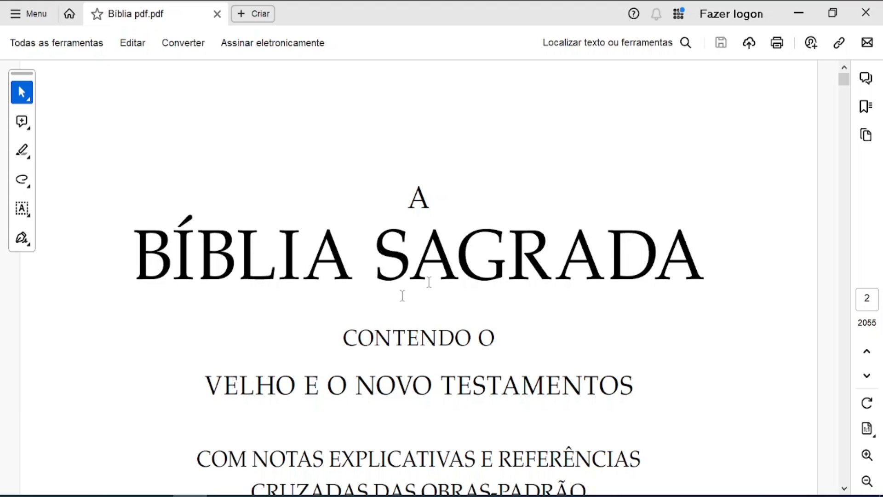
pyautogui.press('ctrl')
pyautogui.press('ctrl')
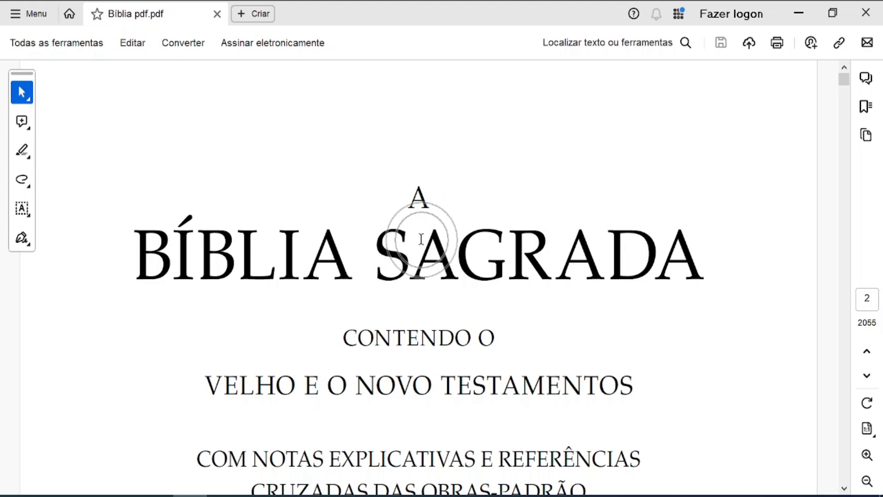
pyautogui.press('ctrl')
pyautogui.press('ctrl')
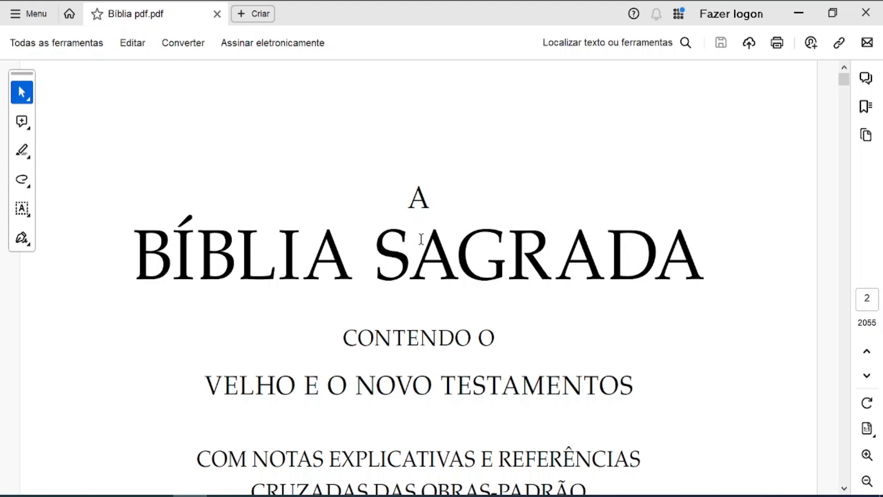
pyautogui.press('ctrl')
pyautogui.press('ctrl')
pyautogui.click(431, 197)
pyautogui.click(431, 198)
pyautogui.press('ctrl')
pyautogui.press('ctrl')
pyautogui.press('ctrl')
pyautogui.press('ctrl')
pyautogui.press('ctrl')
pyautogui.press('ctrl')
pyautogui.press('ctrl')
pyautogui.press('ctrl')
pyautogui.press('ctrl')
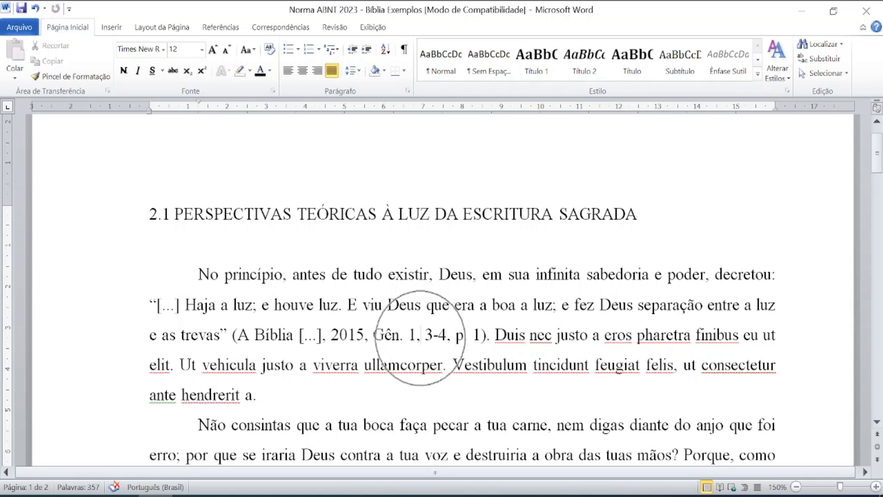
pyautogui.press('ctrl')
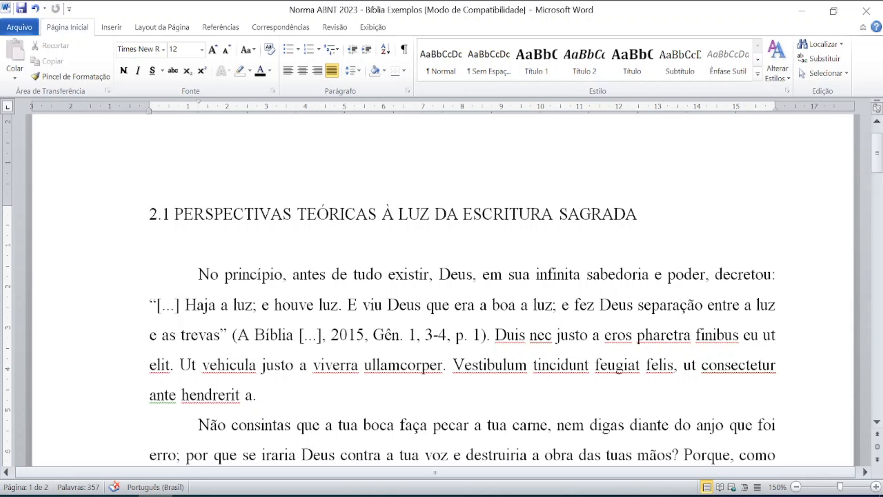
pyautogui.hotkey('alt', 'Tab')
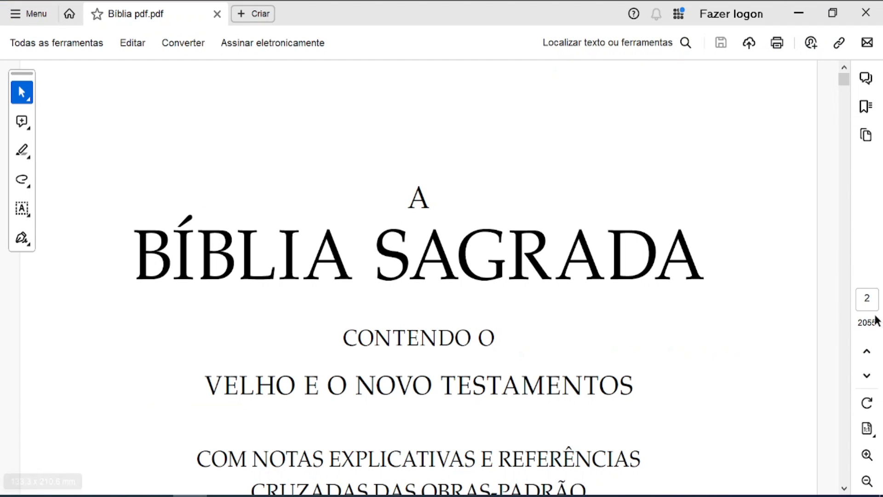
# Go to PDF page 9, find Gênesis 1, verses 3–4, then return to Word.
pyautogui.click(876, 299)
pyautogui.write('9')
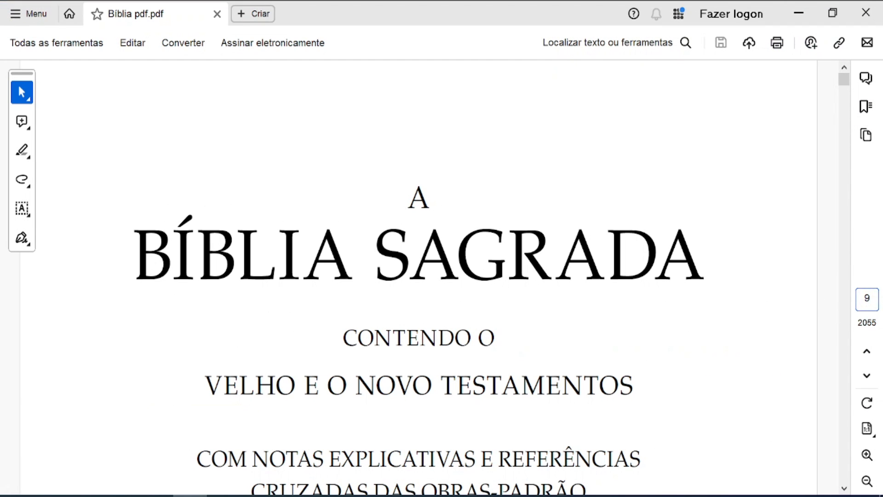
pyautogui.press('Return')
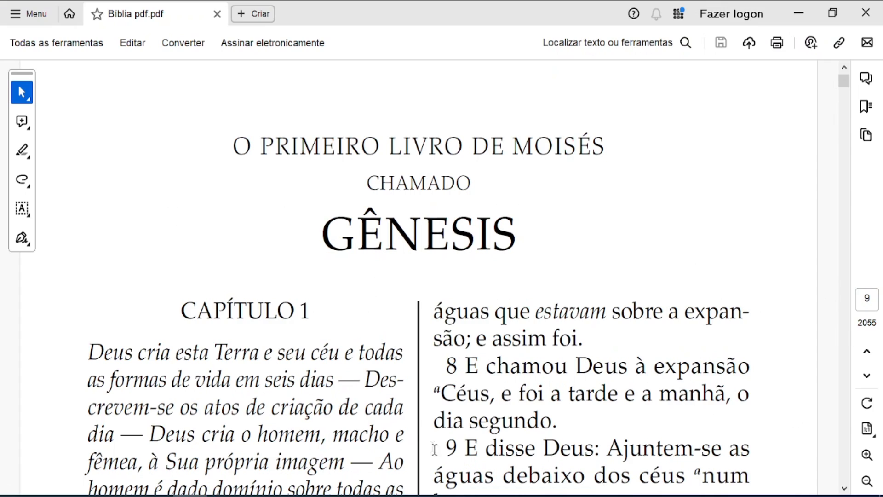
pyautogui.scroll(-2, 418, 425)
pyautogui.scroll(-10, 418, 425)
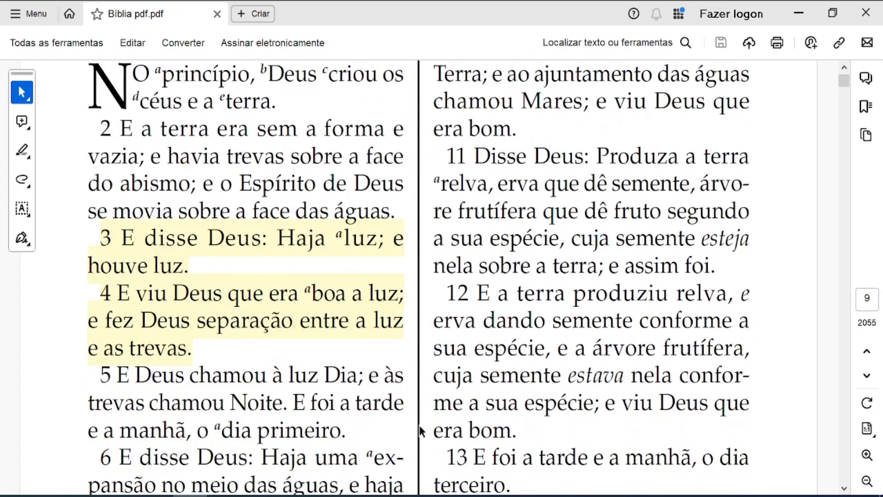
pyautogui.scroll(2, 418, 425)
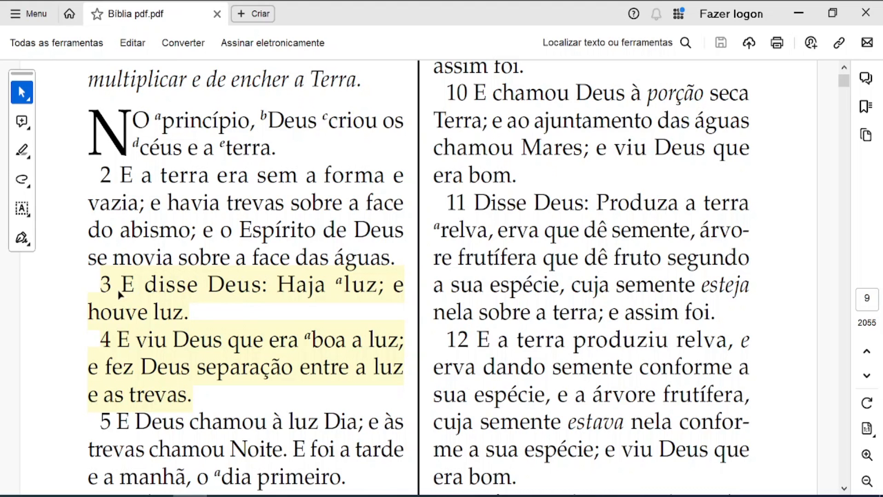
pyautogui.press('ctrl')
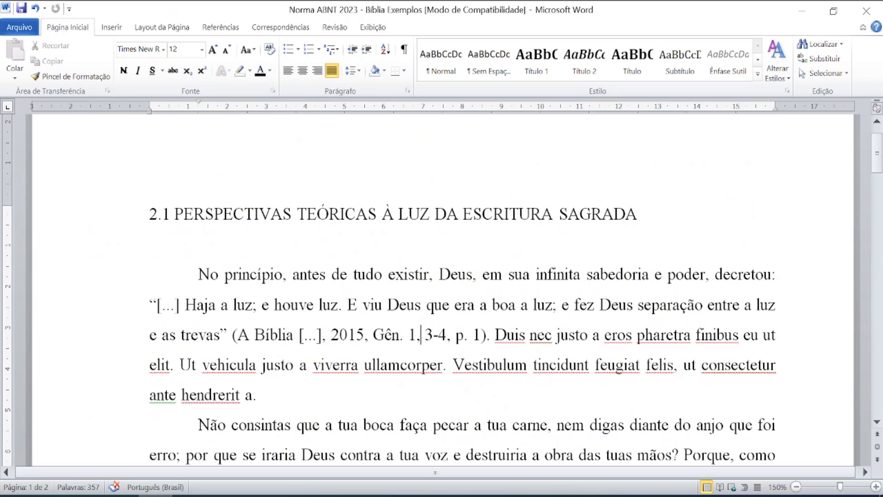
pyautogui.press('ctrl')
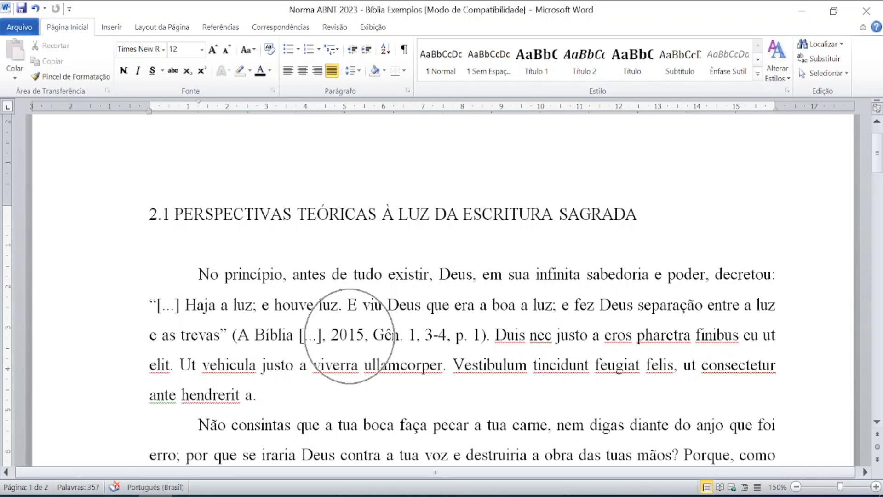
pyautogui.click(190, 495)
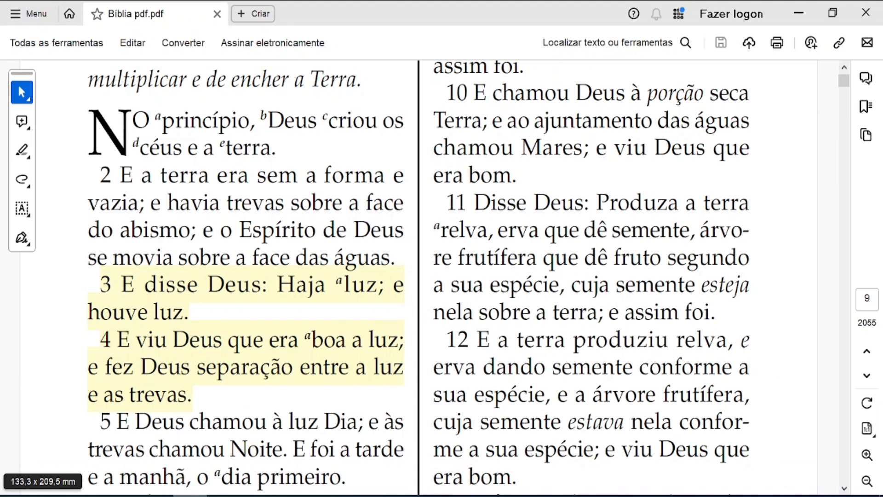
pyautogui.click(867, 299)
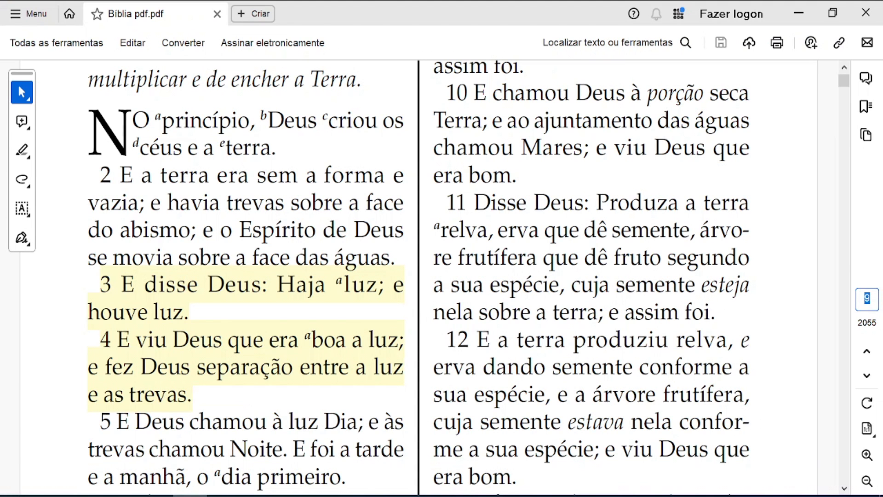
pyautogui.write('3')
pyautogui.press('Return')
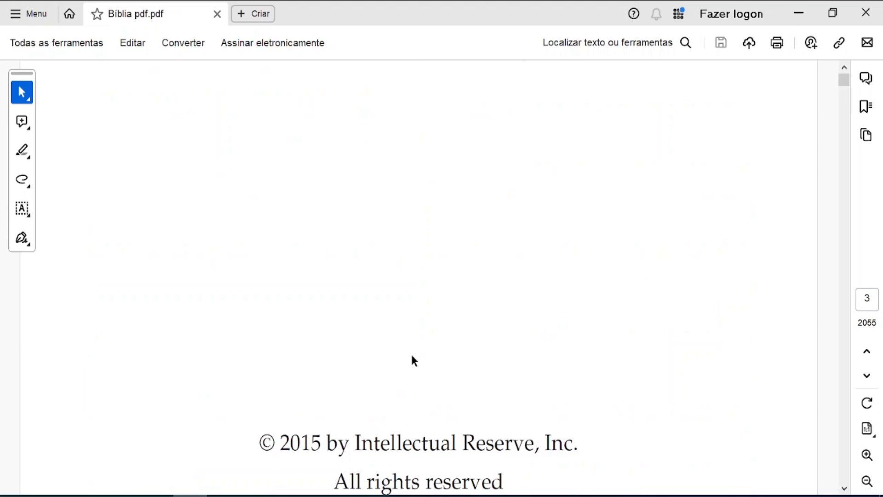
pyautogui.press('ctrl')
pyautogui.press('ctrl')
pyautogui.press('ctrl')
pyautogui.press('ctrl')
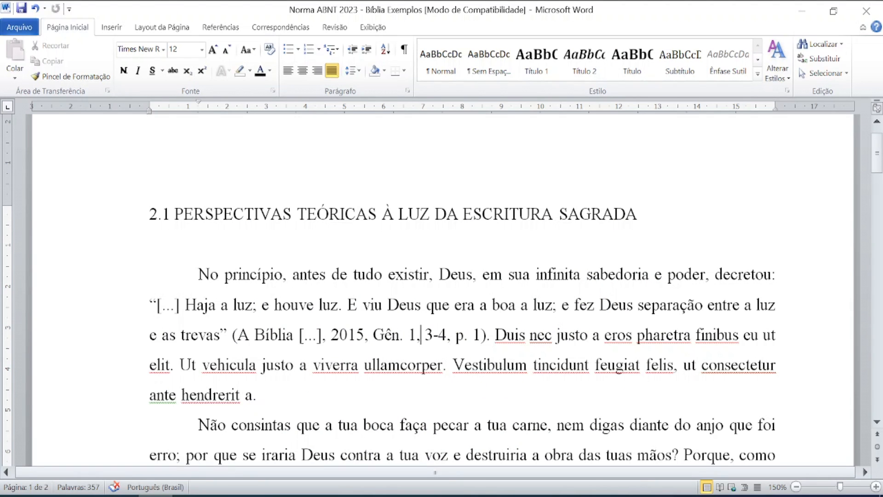
# Bring the Bíblia PDF in Acrobat Reader forward and select its page-number box.
pyautogui.press('ctrl')
pyautogui.press('ctrl')
pyautogui.press('ctrl')
pyautogui.press('ctrl')
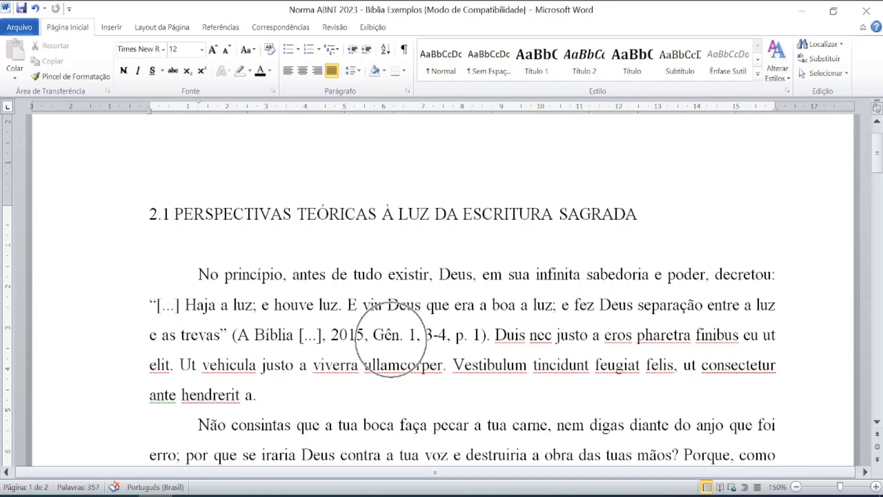
pyautogui.press('ctrl')
pyautogui.press('ctrl')
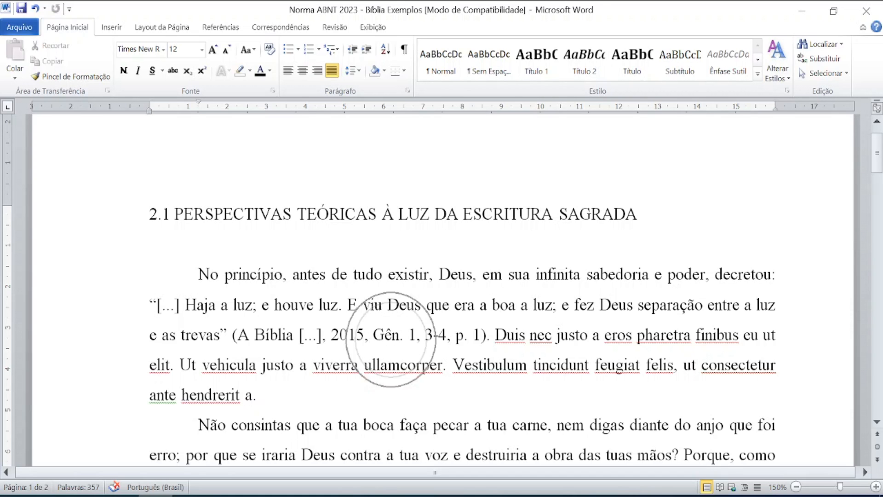
pyautogui.press('ctrl')
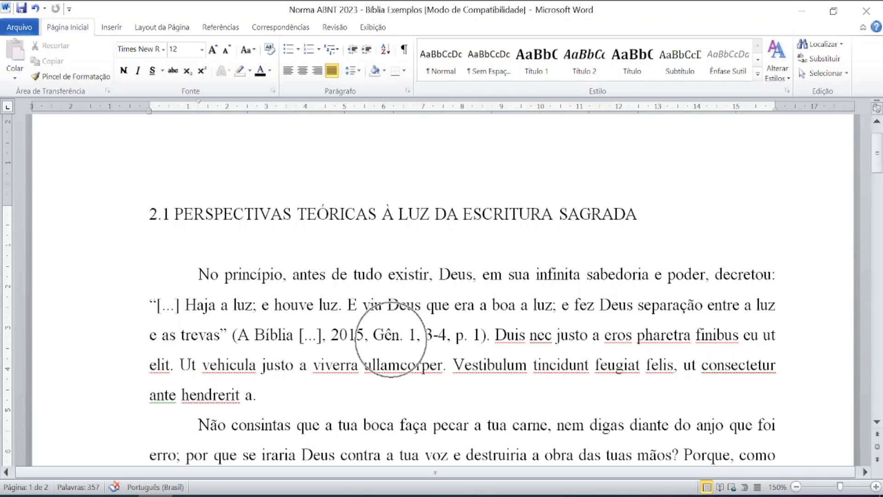
pyautogui.click(190, 496)
pyautogui.click(868, 300)
# Jump to PDF page 7 and point out Gên. for Gênesis in the Abreviações list.
pyautogui.write('7')
pyautogui.press('Return')
pyautogui.scroll(-5, 395, 260)
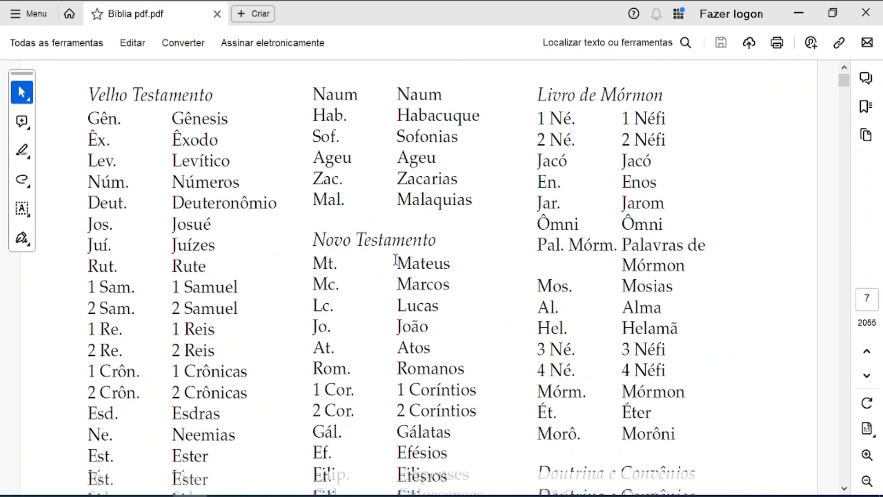
pyautogui.scroll(2, 260, 164)
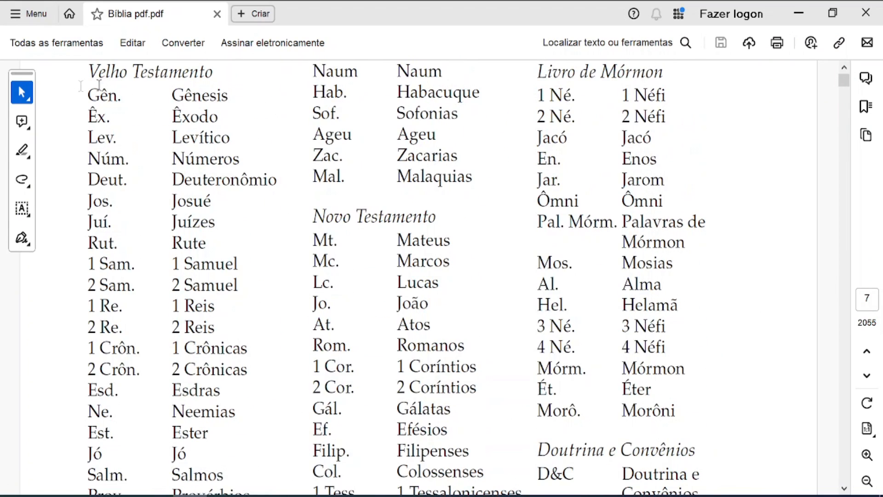
pyautogui.click(105, 107)
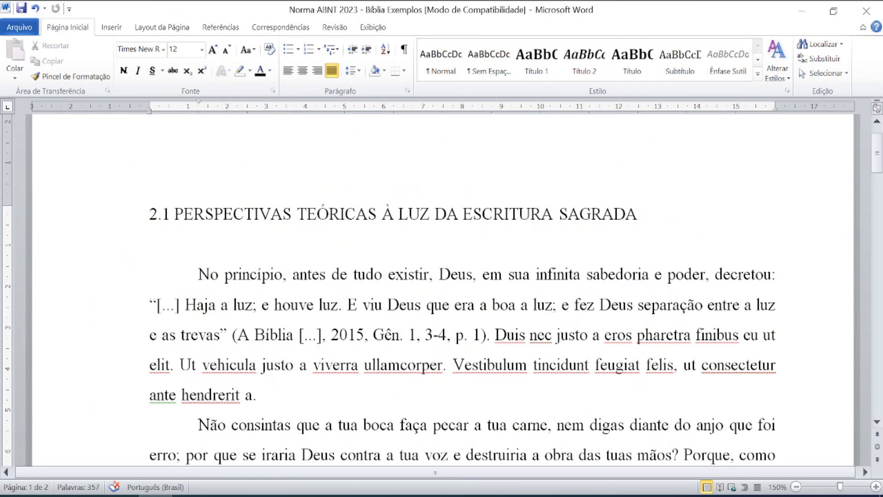
# Color the Genesis quote, '[...] Haja a luz' through 'p. 1).', red.
pyautogui.press('ctrl')
pyautogui.press('ctrl')
pyautogui.press('ctrl')
pyautogui.press('ctrl')
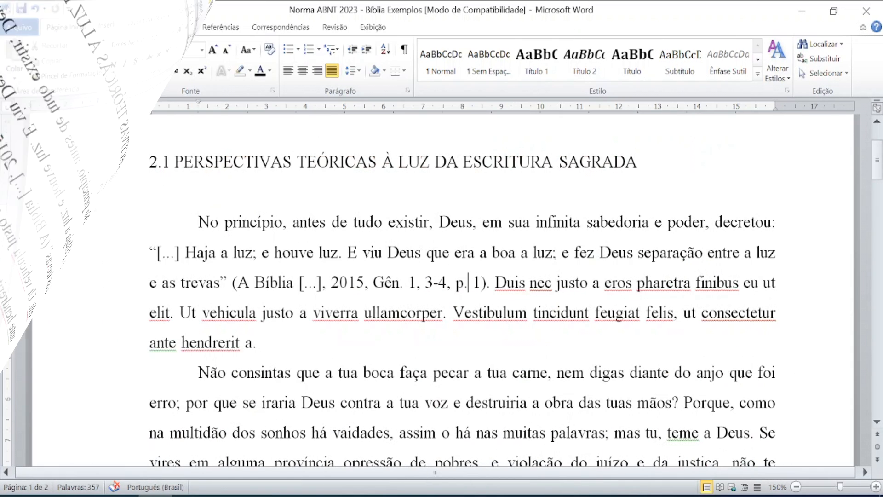
pyautogui.moveTo(150, 252); pyautogui.dragTo(494, 282)
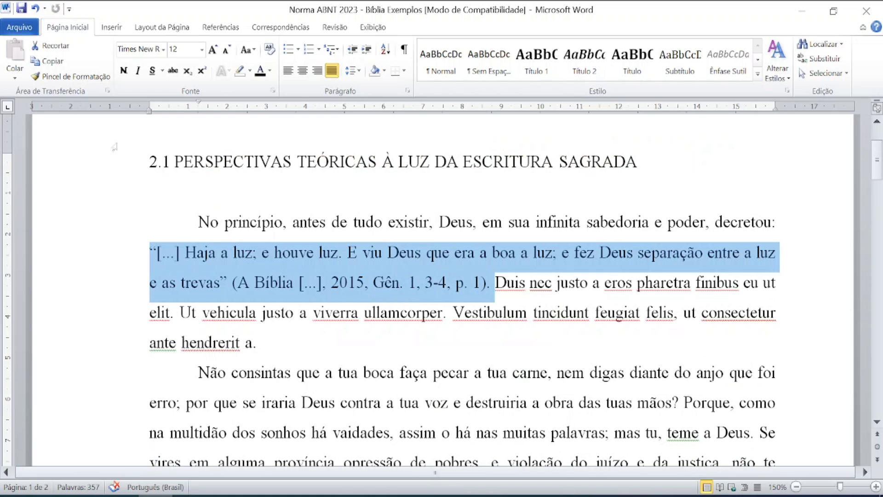
pyautogui.click(270, 70)
pyautogui.click(270, 185)
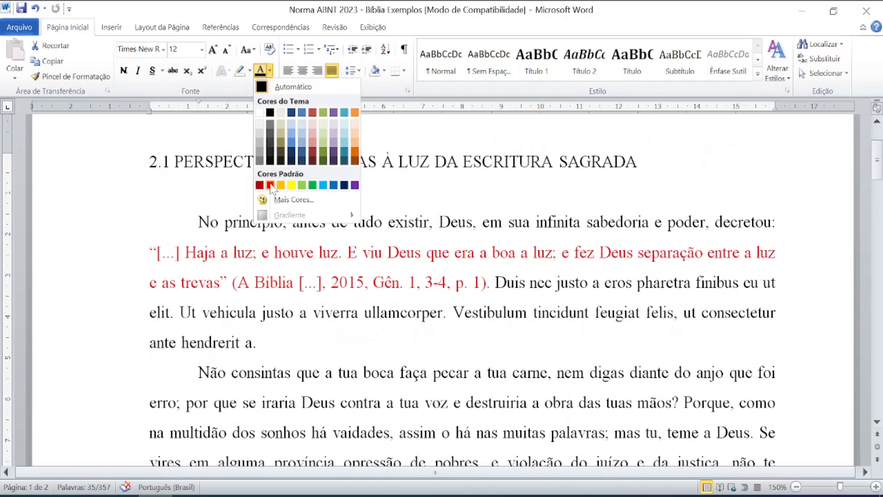
pyautogui.scroll(-3, 460, 275)
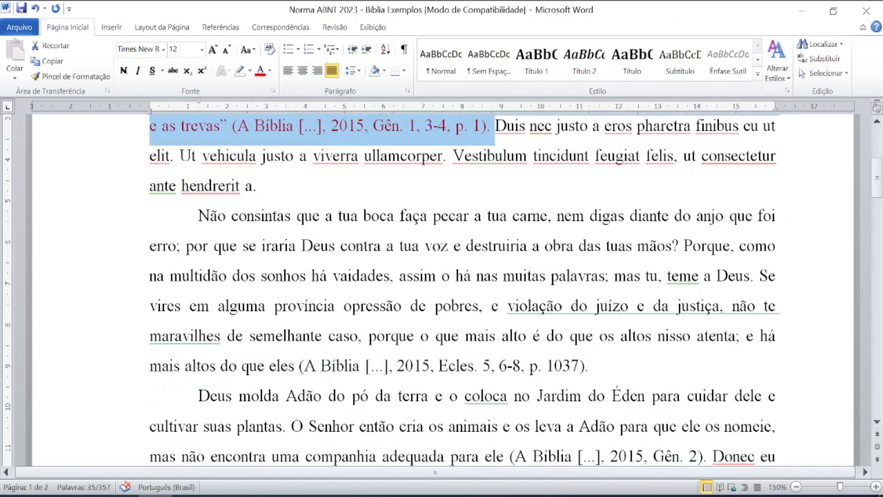
pyautogui.click(394, 306)
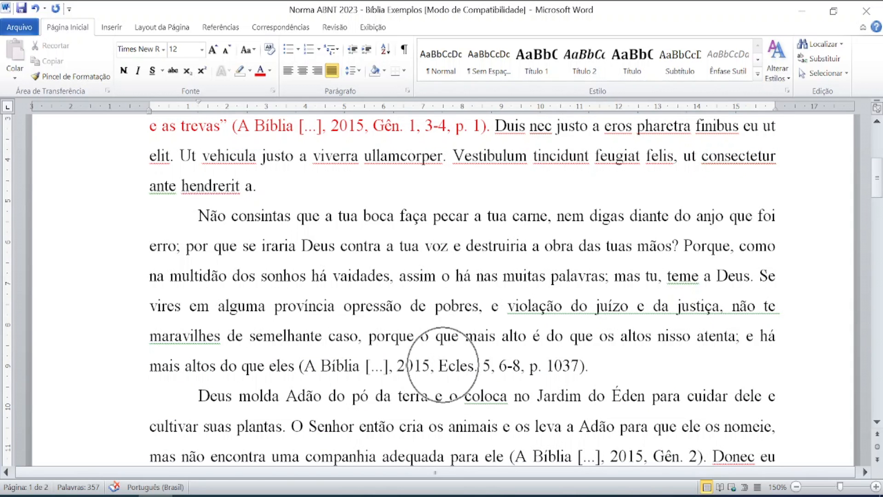
# Place the caret in the Ecles. 5, 6-8 citation of the Ecclesiastes quote.
pyautogui.press('ctrl')
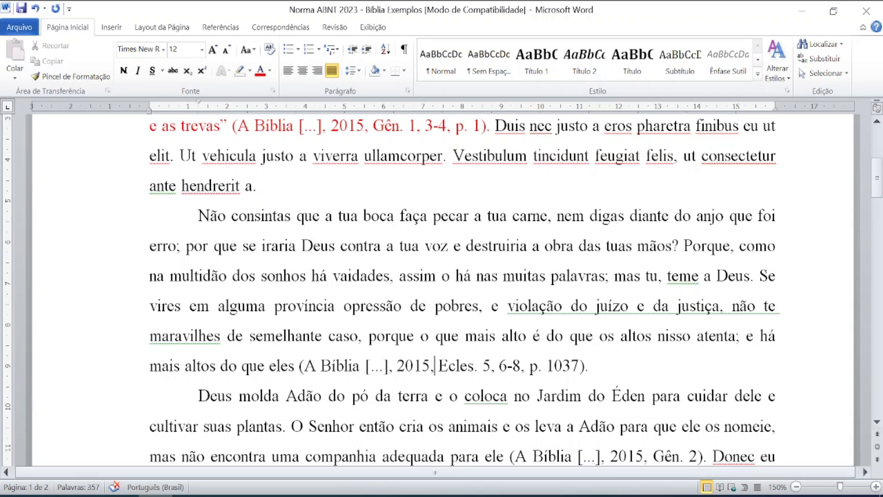
pyautogui.press('ctrl')
pyautogui.click(507, 365)
pyautogui.press('ctrl')
pyautogui.press('ctrl')
pyautogui.press('ctrl')
# Remove the first-line indent so the 'Não consintas' paragraph starts flush left.
pyautogui.press('ctrl')
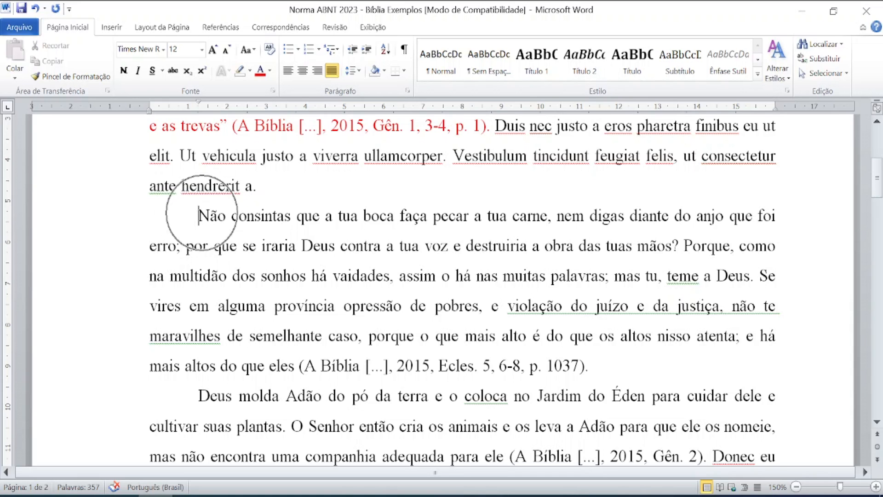
pyautogui.press('ctrl')
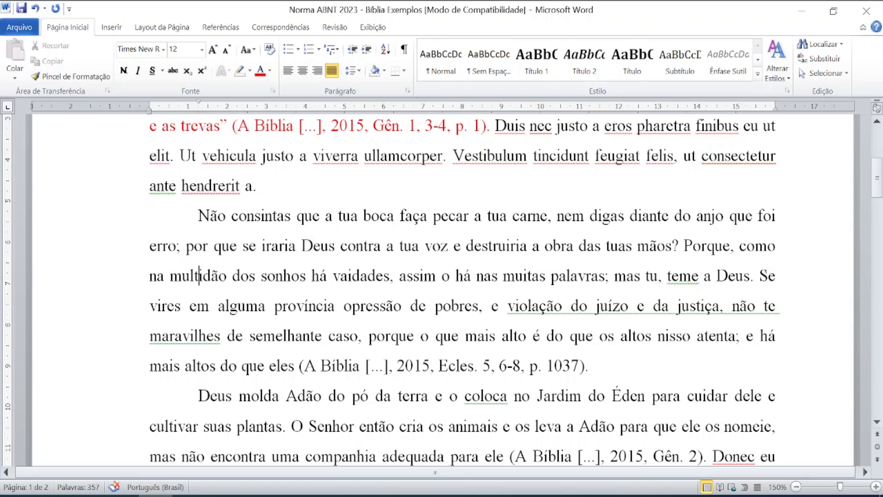
pyautogui.press('ctrl')
pyautogui.press('ctrl')
pyautogui.press('ctrl')
pyautogui.press('ctrl')
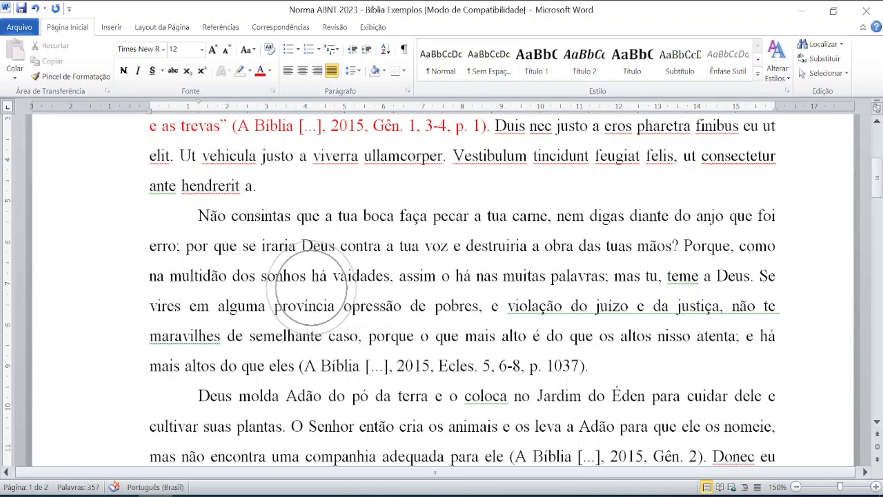
pyautogui.press('ctrl')
pyautogui.press('ctrl')
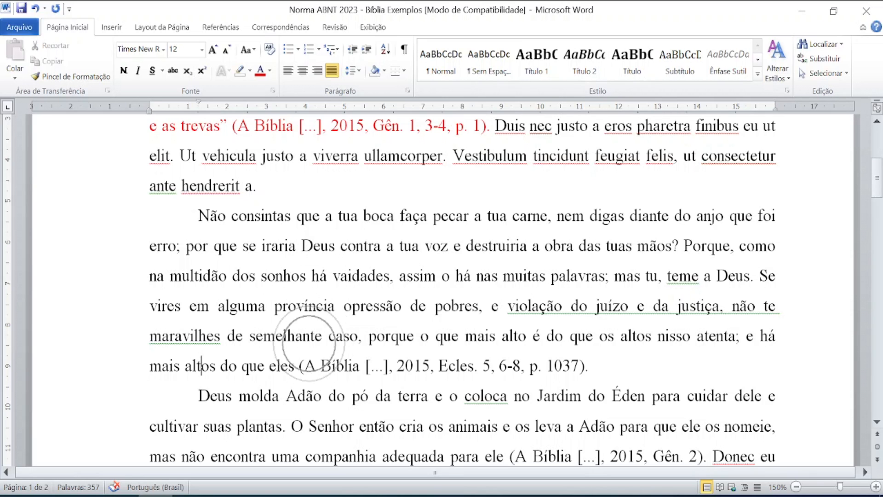
pyautogui.hotkey('ctrl', 'Up')
pyautogui.press('BackSpace')
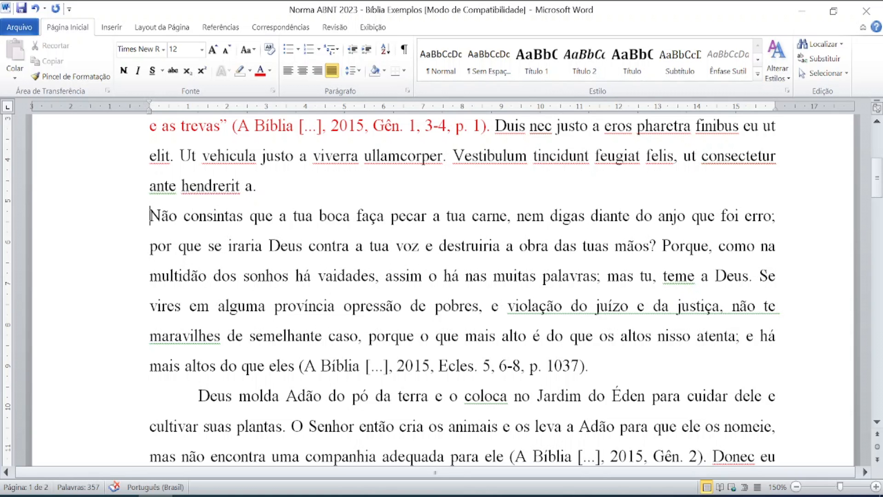
# Give the 'Não consintas' quote a 4 cm indent, 1,0 spacing, 10 pt size, and a following empty line.
pyautogui.hotkey('shift', 'Down')
pyautogui.hotkey('shift', 'Down')
pyautogui.hotkey('shift', 'Down')
pyautogui.hotkey('shift', 'Down')
pyautogui.hotkey('shift', 'Down')
pyautogui.hotkey('shift', 'Down')
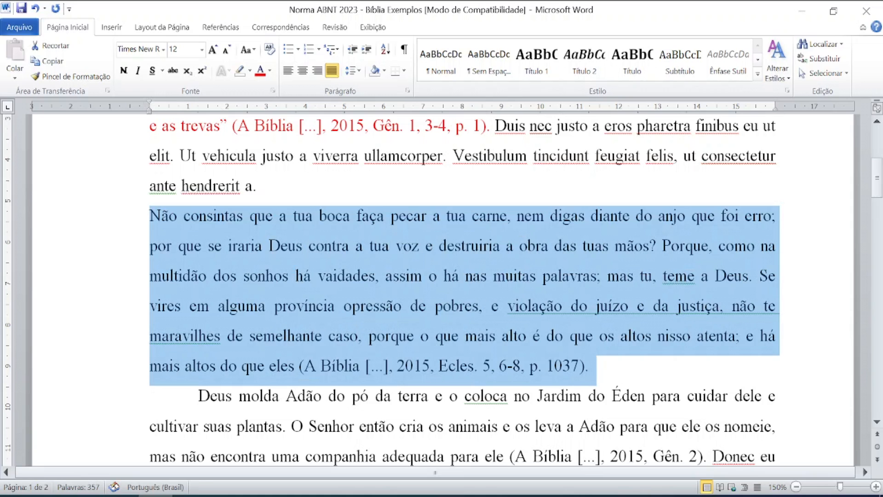
pyautogui.moveTo(148, 105); pyautogui.dragTo(305, 112)
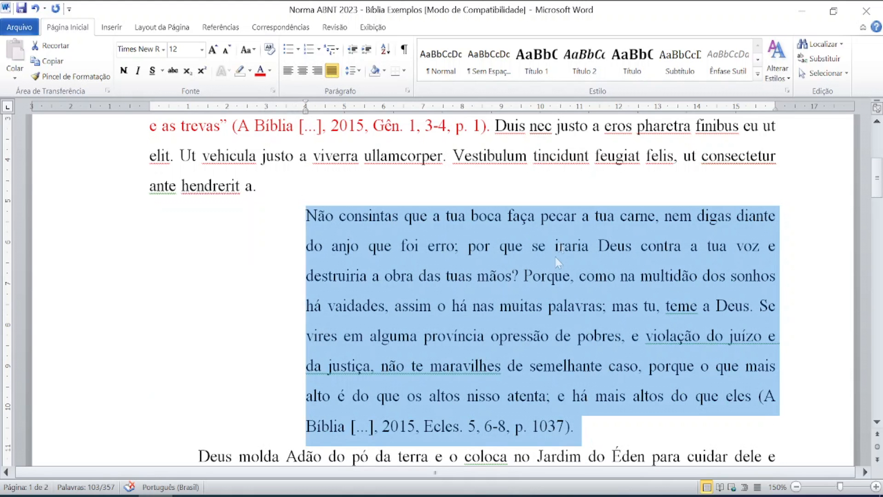
pyautogui.click(362, 72)
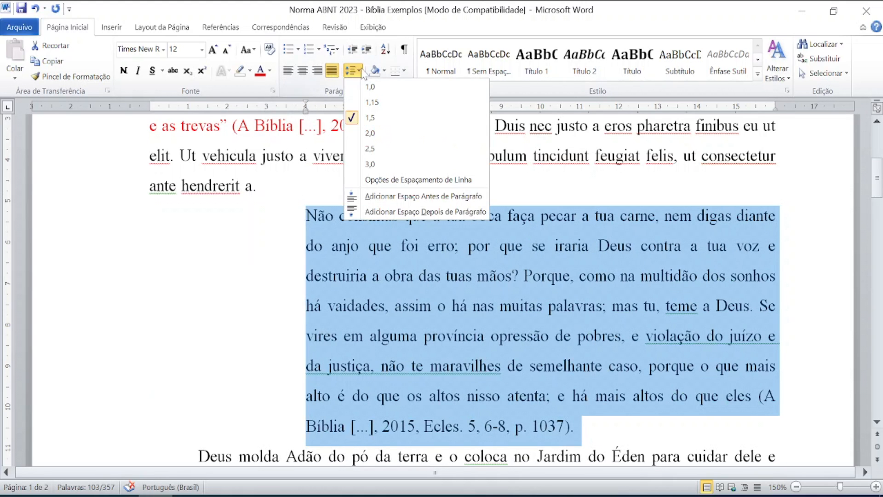
pyautogui.click(368, 83)
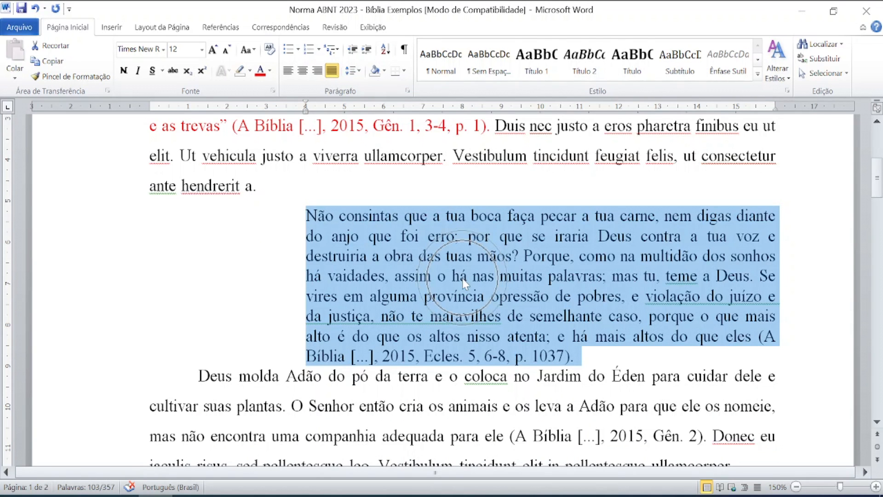
pyautogui.click(202, 50)
pyautogui.click(175, 89)
pyautogui.click(401, 322)
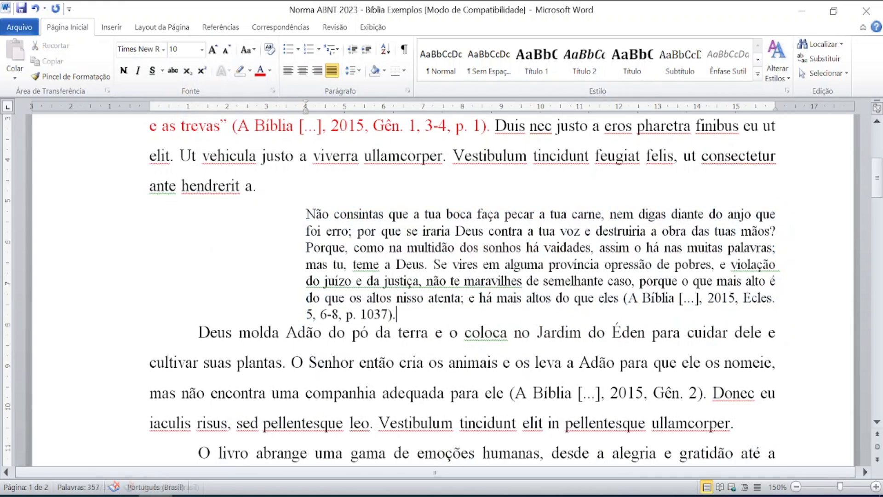
pyautogui.press('Return')
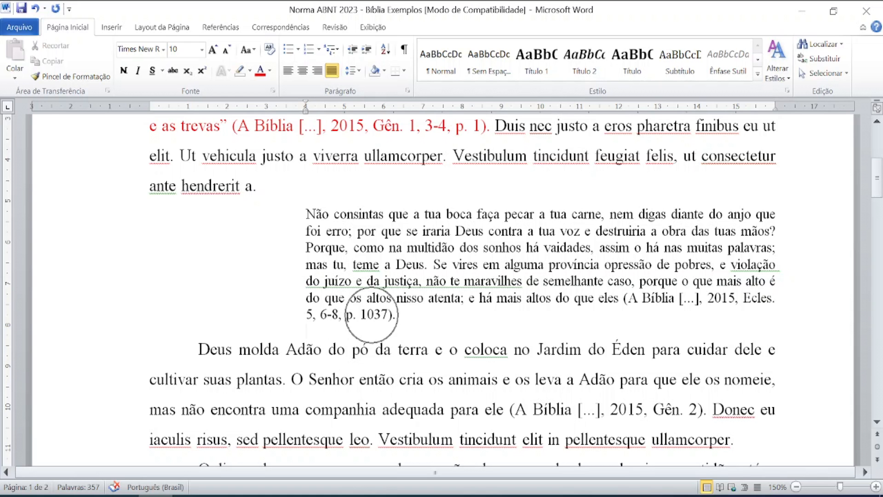
# Place the caret before [...] in the Adão paragraph's Gên. 2 citation.
pyautogui.scroll(-2, 441, 290)
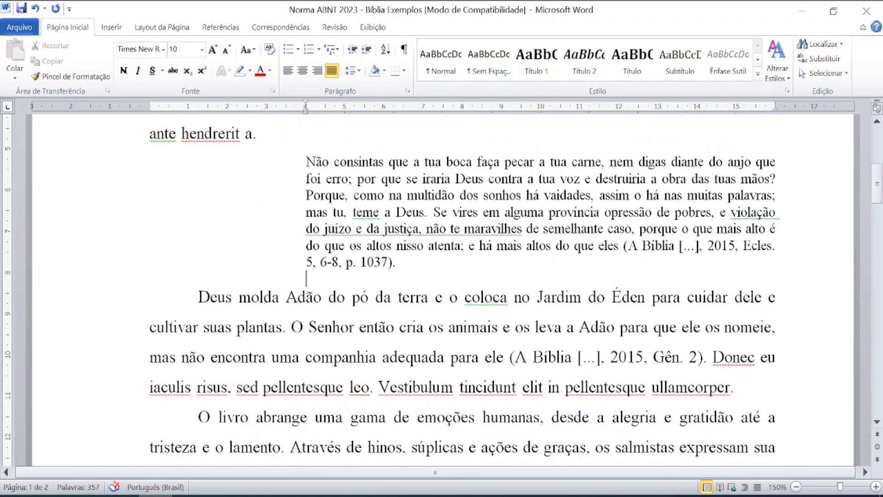
pyautogui.scroll(-4, 460, 290)
pyautogui.click(578, 252)
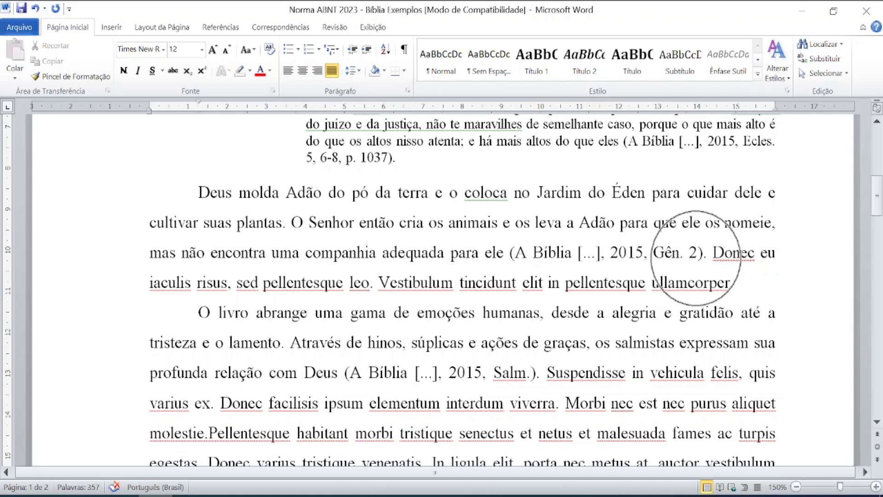
# Make the Adão paragraph red from 'Deus molda' through 'Gên. 2).'.
pyautogui.moveTo(197, 192); pyautogui.dragTo(713, 253)
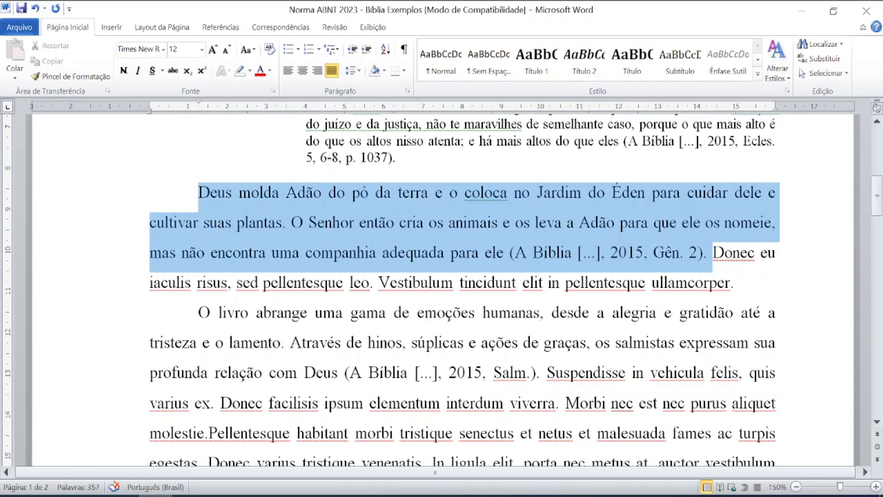
pyautogui.click(260, 70)
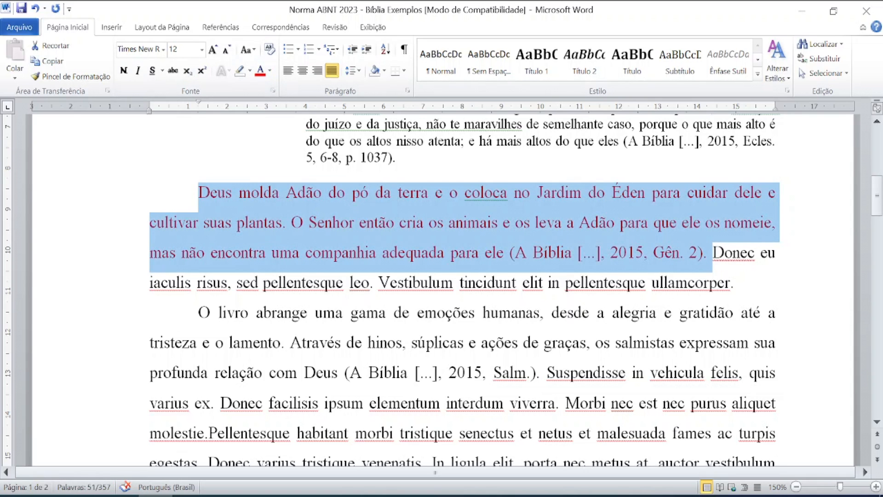
pyautogui.click(397, 252)
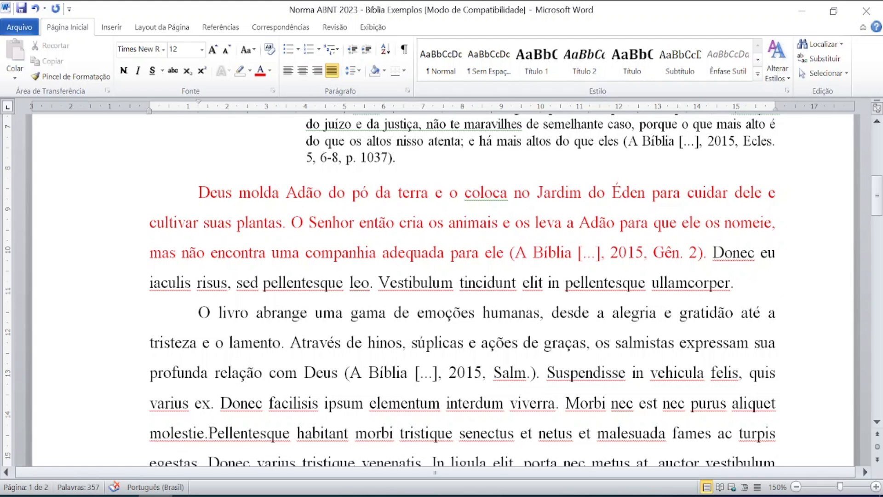
# Select the indented Ecclesiastes quote block to verify its 10 pt size.
pyautogui.scroll(4, 693, 257)
pyautogui.moveTo(306, 266); pyautogui.dragTo(403, 367)
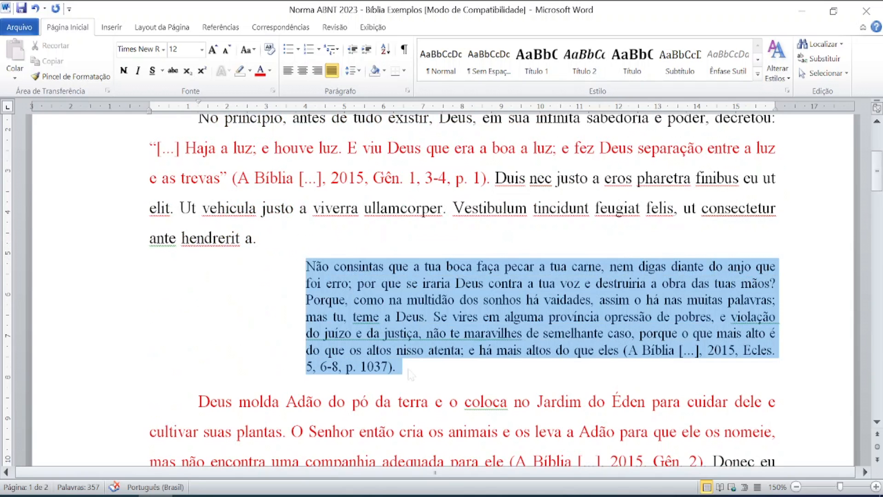
pyautogui.scroll(-5, 387, 306)
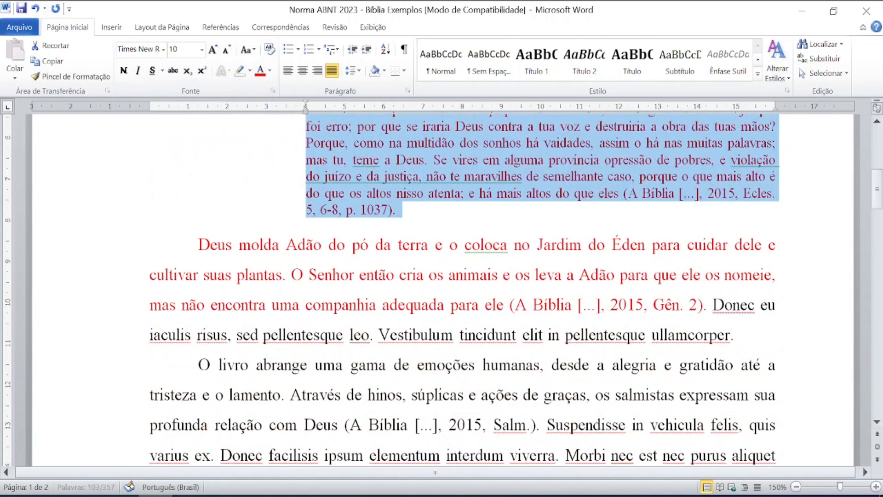
pyautogui.scroll(-1, 443, 281)
pyautogui.click(400, 268)
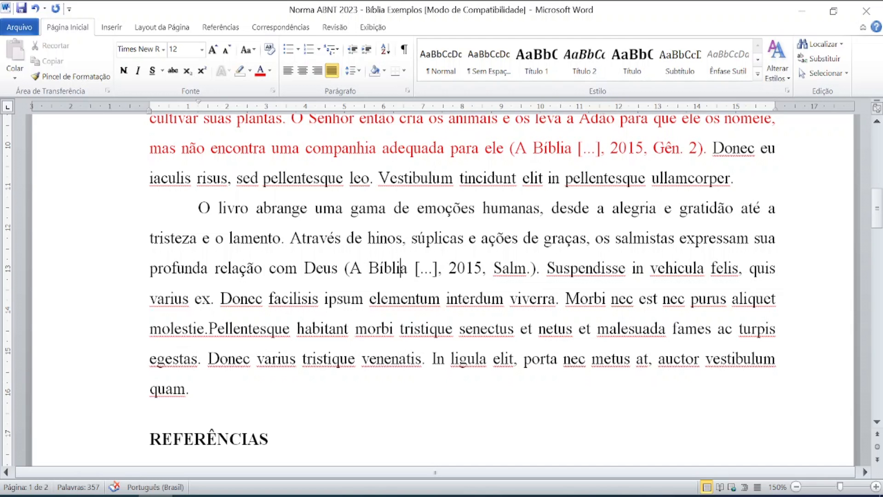
# Turn the text from 'O livro abrange' through 'Salm.).' red with Font Color.
pyautogui.press('ctrl')
pyautogui.press('ctrl')
pyautogui.press('ctrl')
pyautogui.press('ctrl')
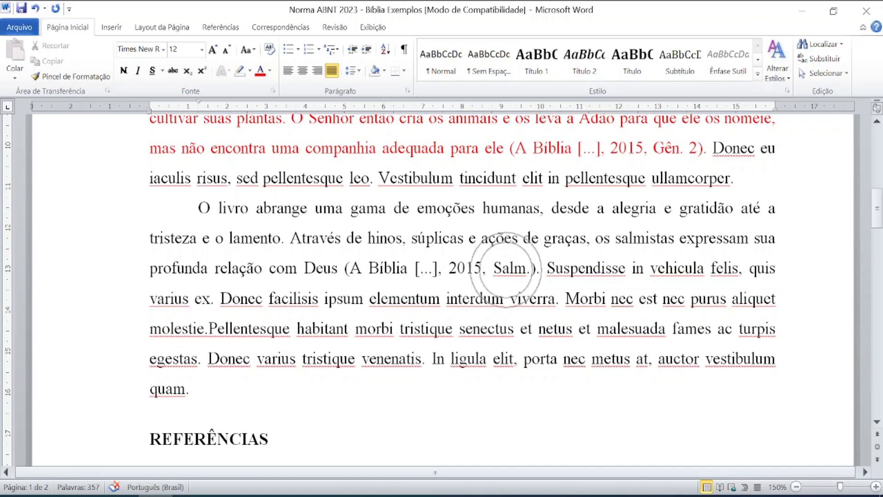
pyautogui.press('ctrl')
pyautogui.press('ctrl')
pyautogui.press('ctrl')
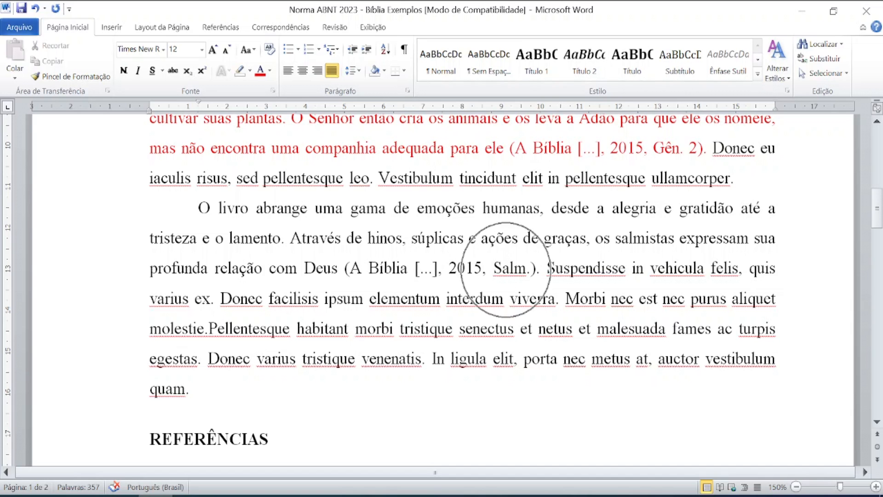
pyautogui.press('ctrl')
pyautogui.press('ctrl')
pyautogui.press('ctrl')
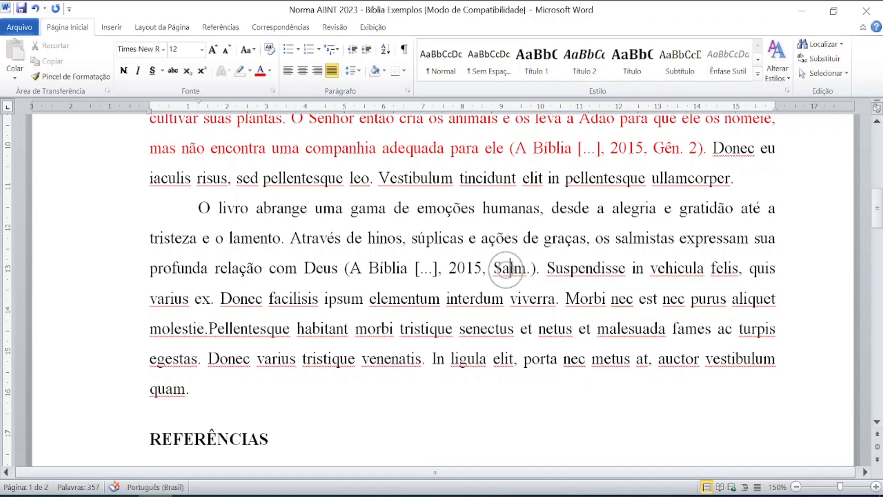
pyautogui.press('ctrl')
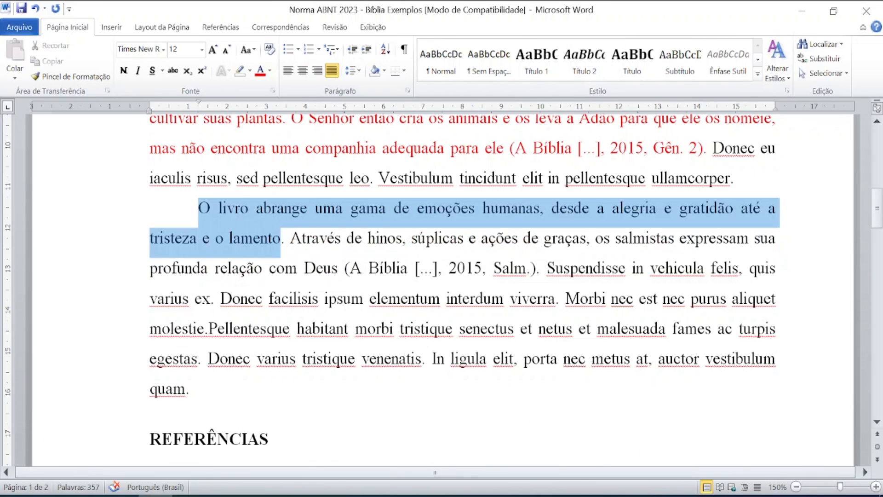
pyautogui.moveTo(281, 241); pyautogui.dragTo(505, 265)
pyautogui.click(260, 70)
pyautogui.click(349, 269)
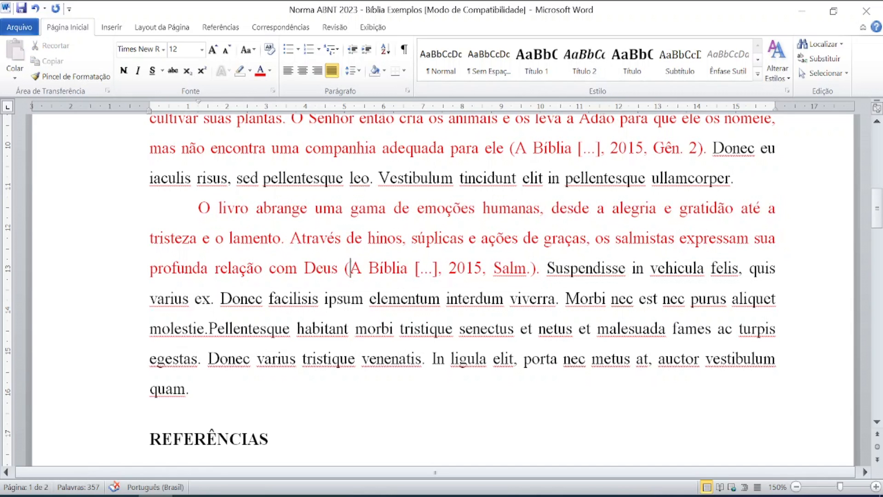
pyautogui.click(508, 272)
pyautogui.press('ctrl')
pyautogui.press('ctrl')
pyautogui.press('ctrl')
pyautogui.scroll(-1, 303, 254)
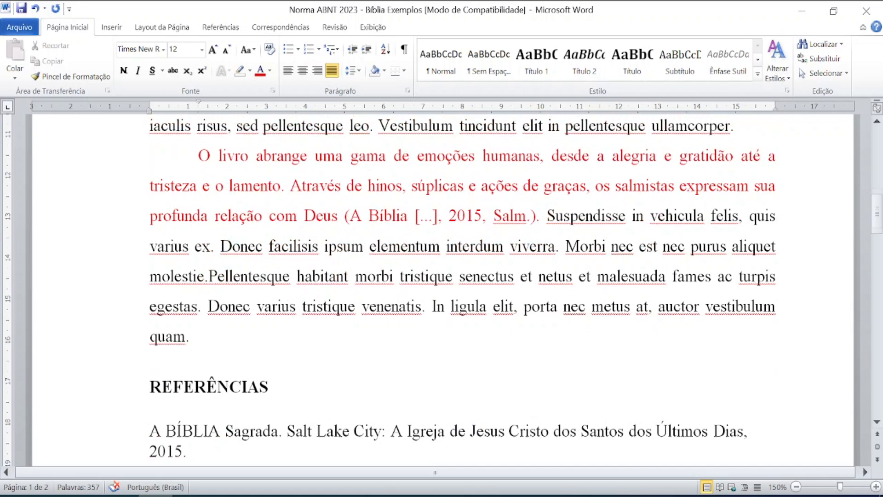
pyautogui.scroll(-2, 303, 254)
pyautogui.scroll(-2, 303, 254)
pyautogui.scroll(1, 303, 255)
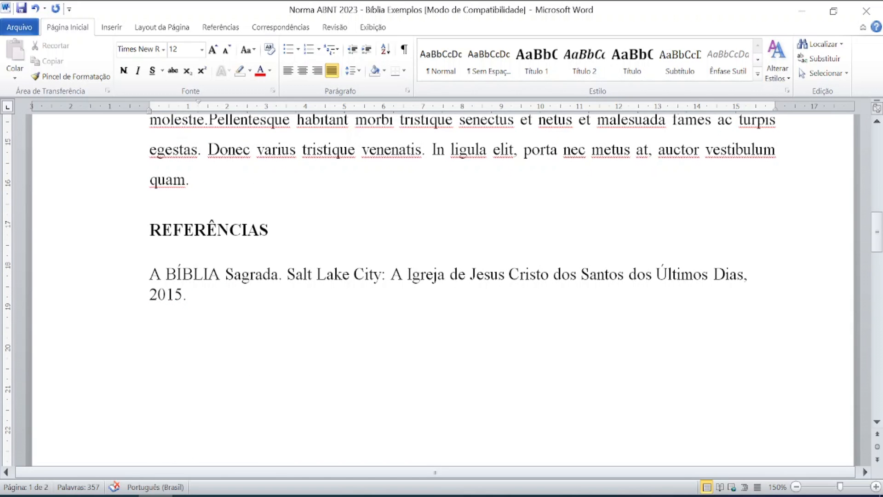
pyautogui.click(166, 274)
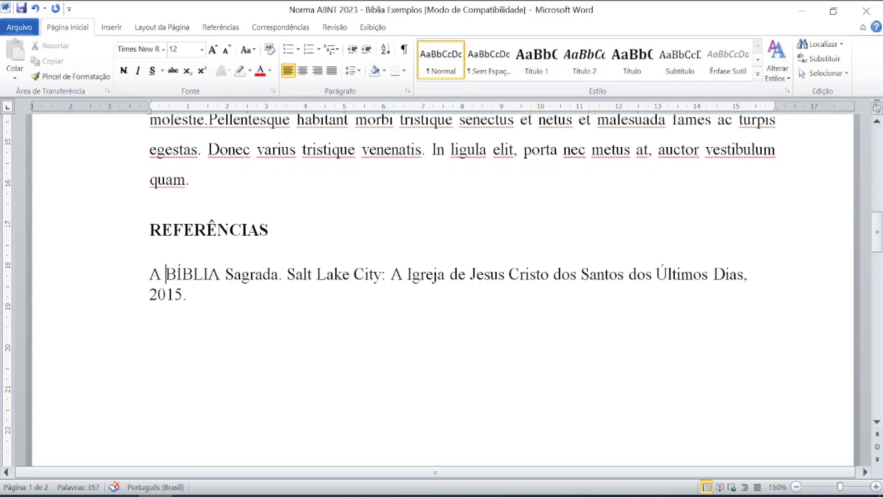
pyautogui.press('BackSpace')
pyautogui.press('BackSpace')
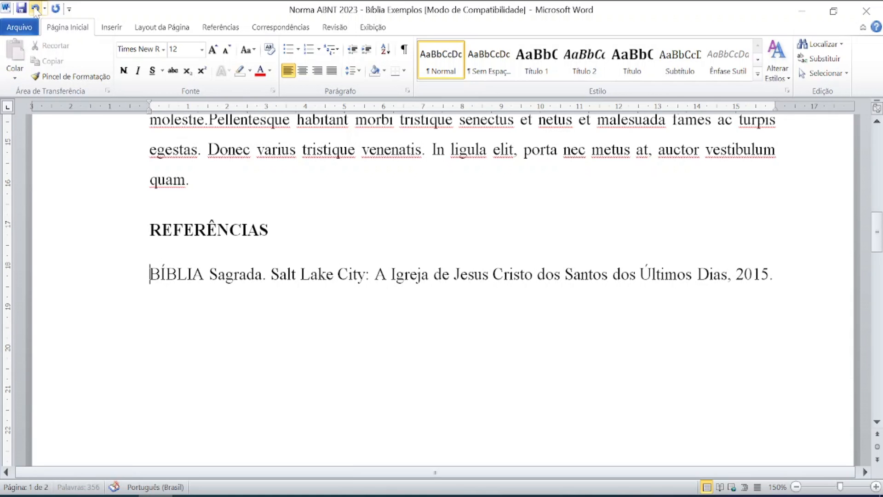
pyautogui.hotkey('ctrl', 'z')
pyautogui.hotkey('shift', 'Right')
pyautogui.press('Down')
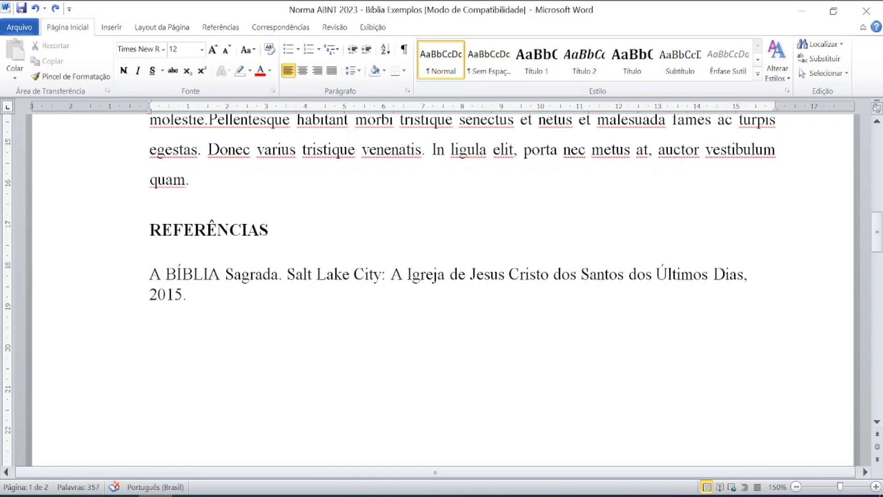
pyautogui.press('ctrl')
pyautogui.press('ctrl')
pyautogui.press('ctrl')
pyautogui.press('ctrl')
# Insert '5. ed.' before Salt Lake City, undoing AutoCorrect's capitalization to keep lowercase 'ed.'.
pyautogui.write('5. ')
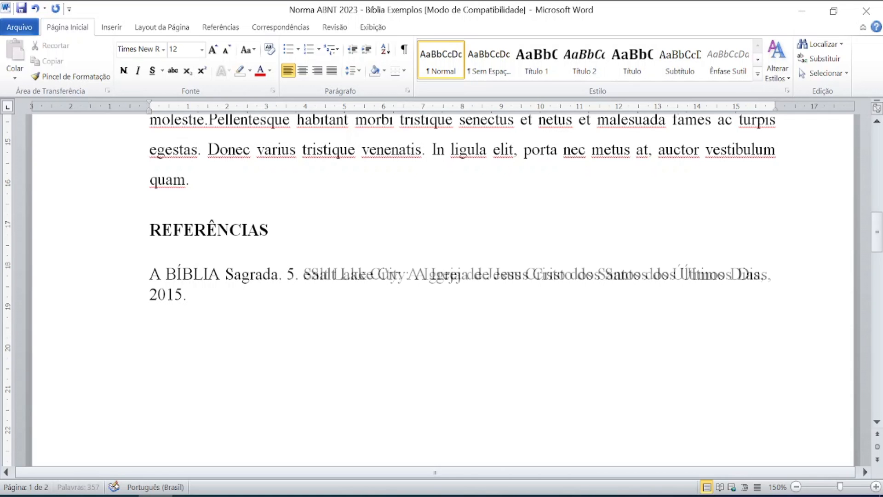
pyautogui.write('ed.')
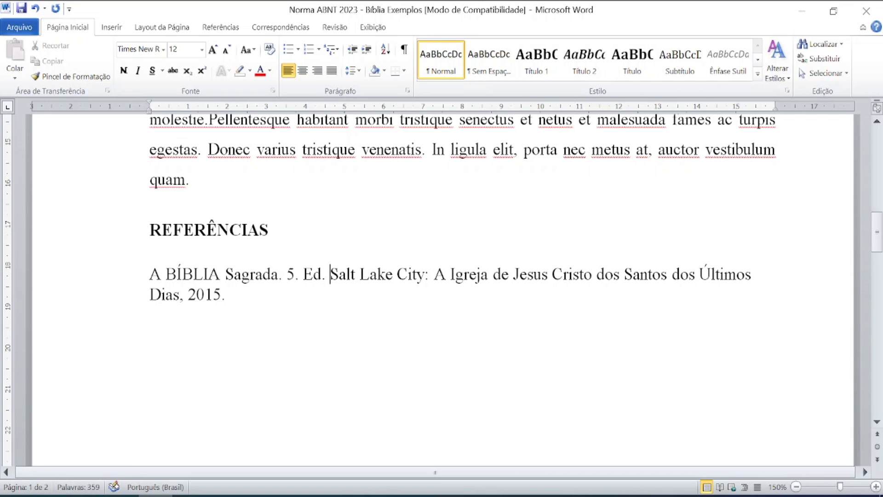
pyautogui.click(35, 9)
pyautogui.click(35, 8)
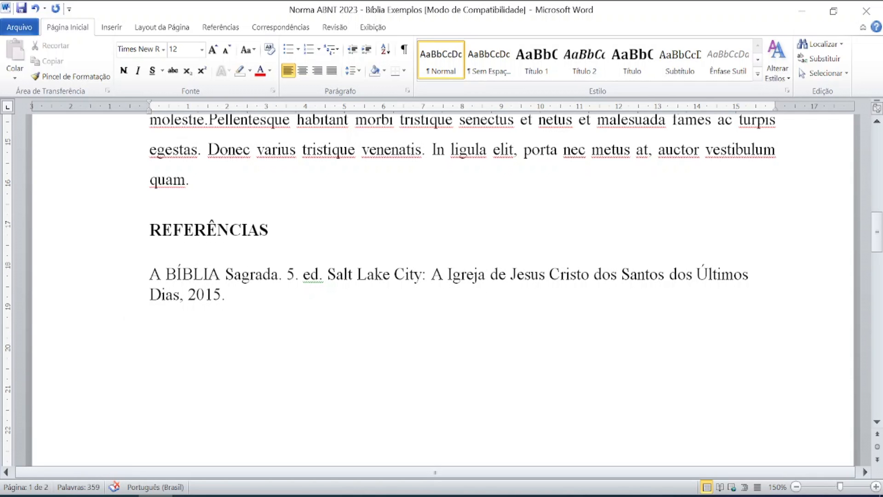
# Keep the Bible reference entry left-aligned and leave its line spacing unchanged.
pyautogui.tripleClick(204, 274)
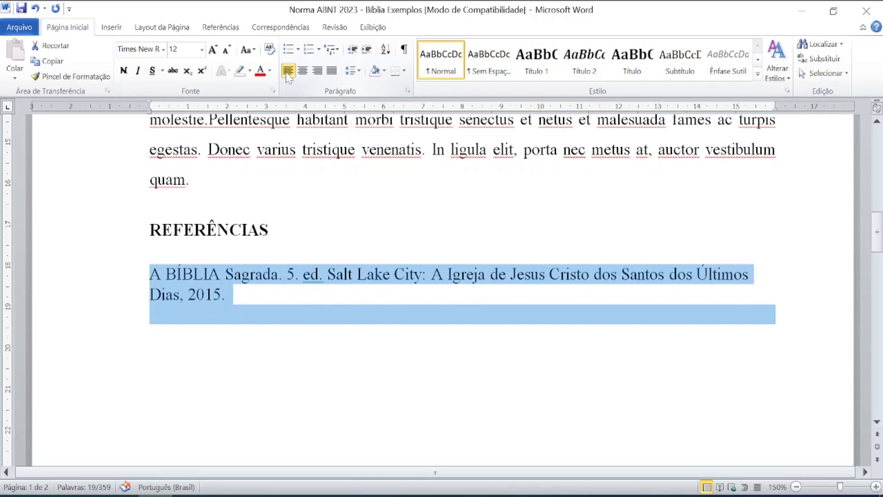
pyautogui.click(288, 74)
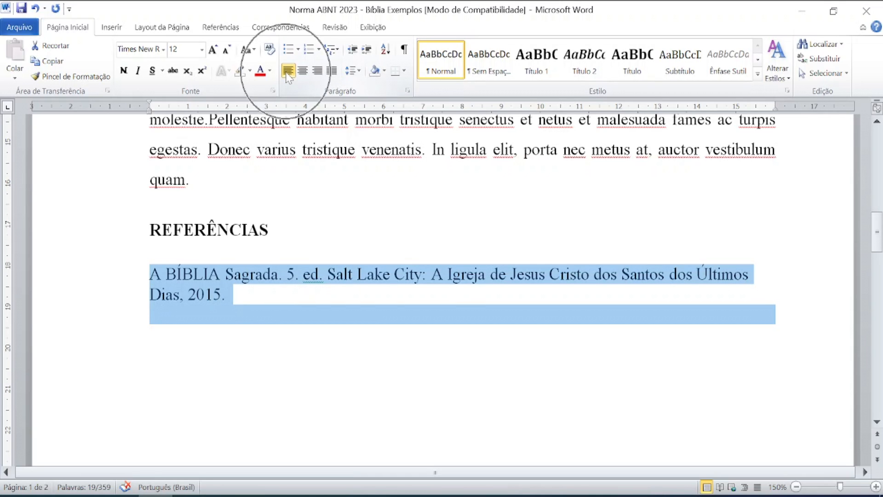
pyautogui.click(153, 315)
pyautogui.tripleClick(271, 274)
pyautogui.press('ctrl')
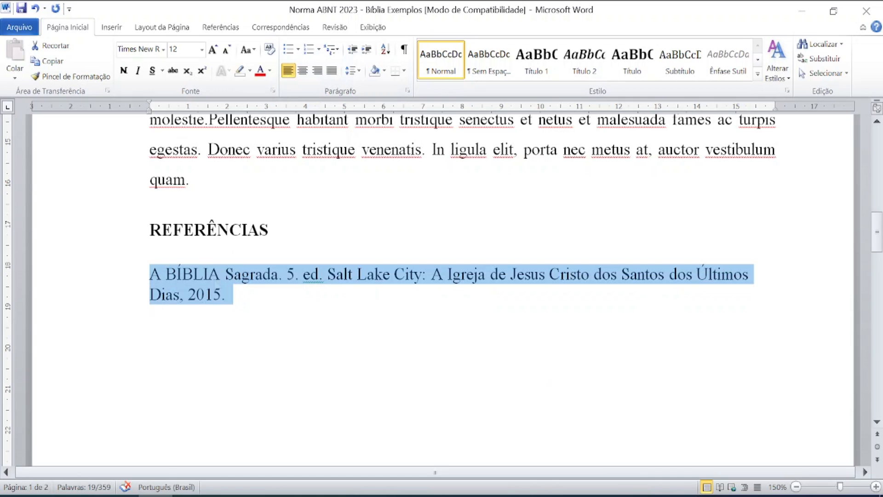
pyautogui.click(354, 70)
pyautogui.press('ctrl')
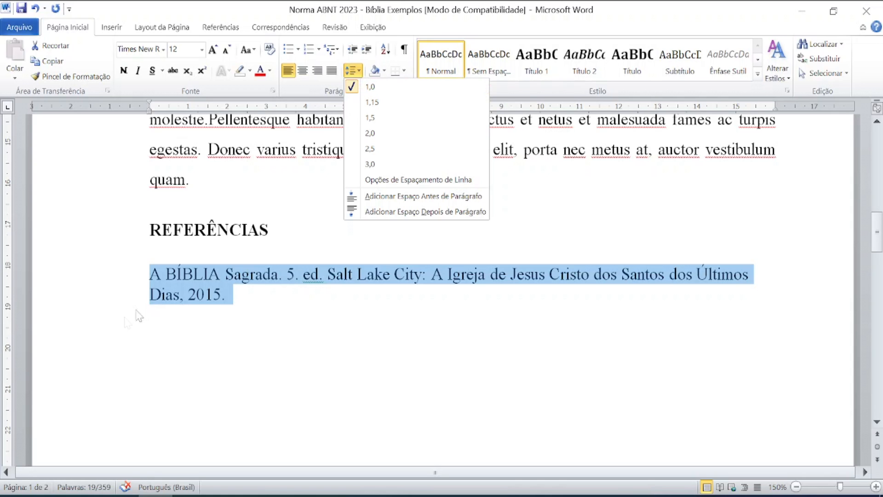
pyautogui.click(179, 298)
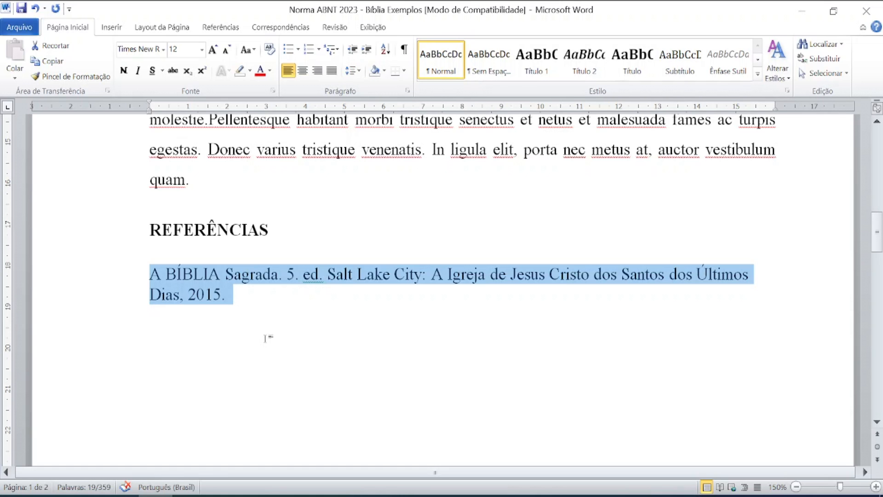
pyautogui.click(302, 350)
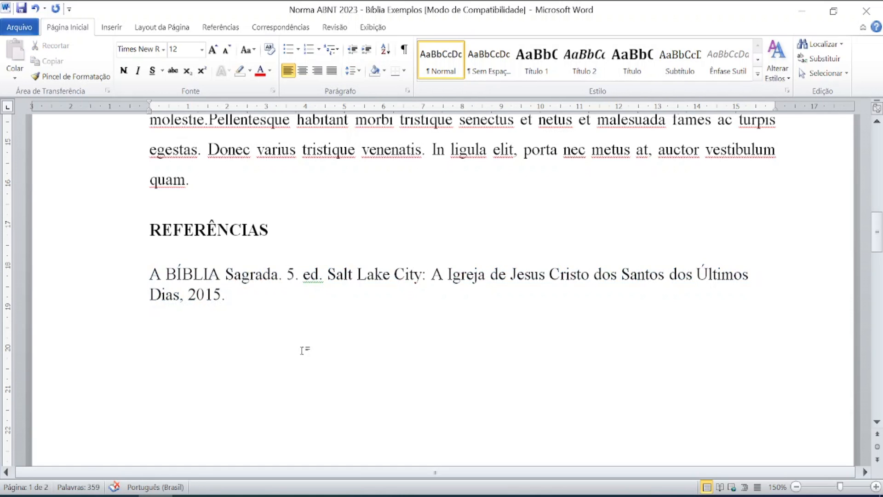
pyautogui.scroll(1, 301, 350)
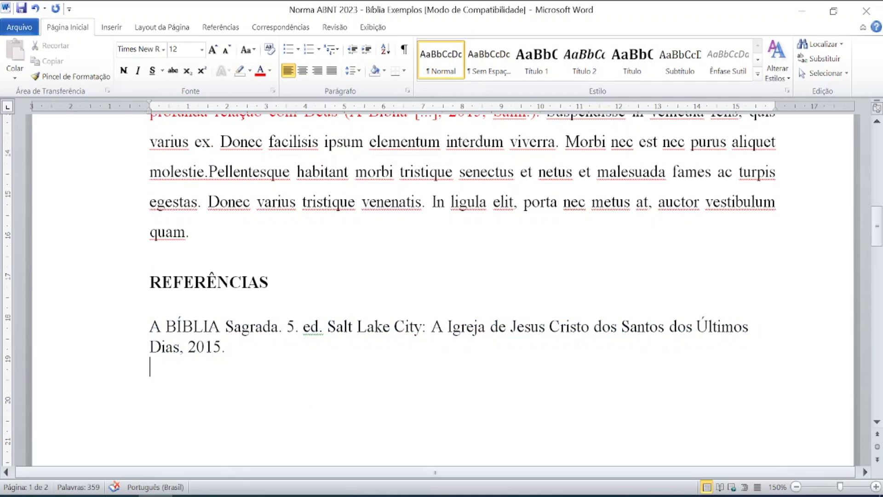